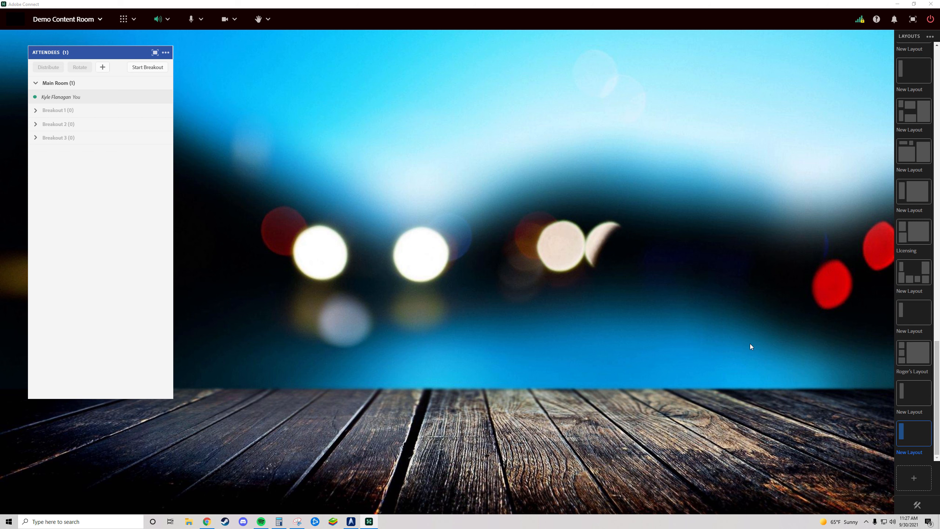
- Preview several of the saved room layouts and return to the last layout, which holds only the Attendees pod
left_click(913, 361)
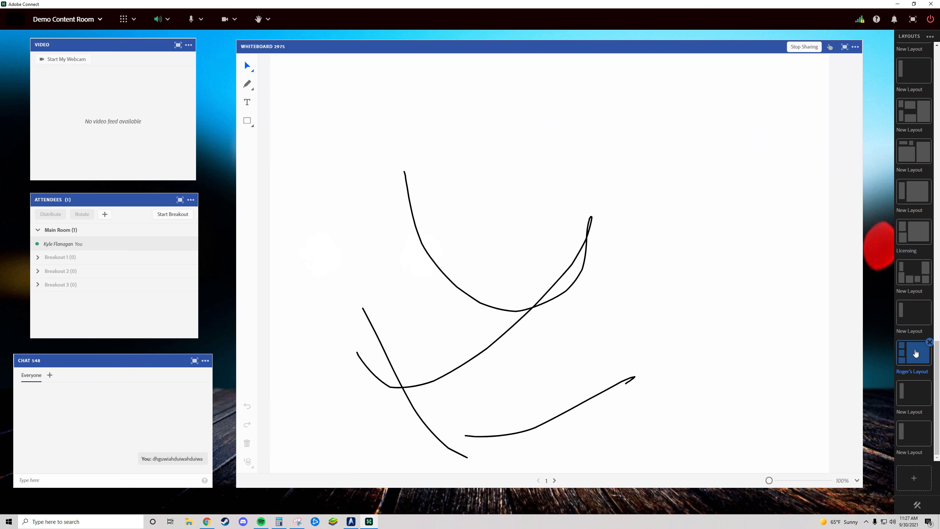
left_click(909, 270)
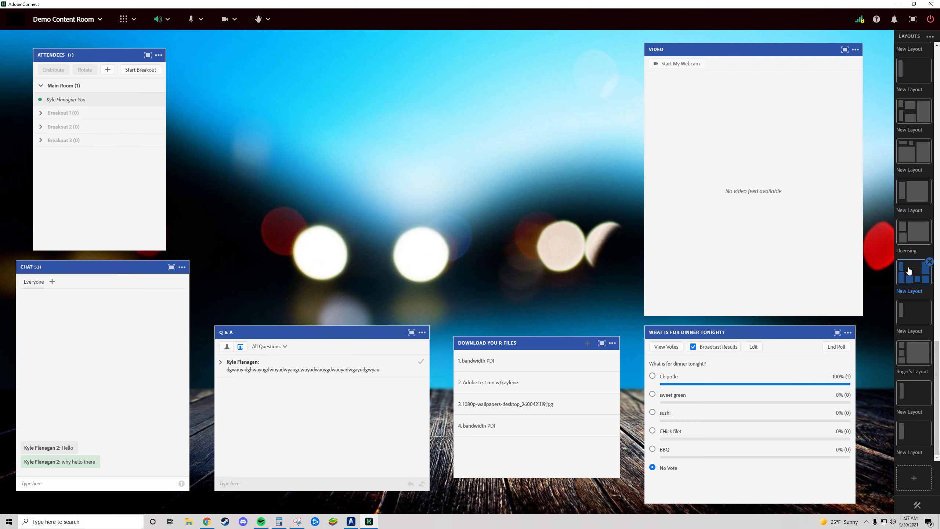
left_click(917, 238)
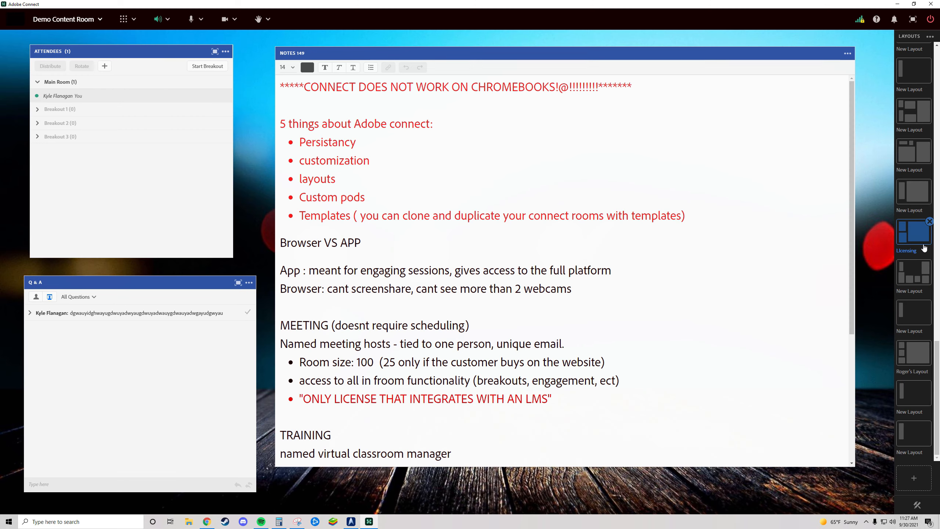
left_click(913, 192)
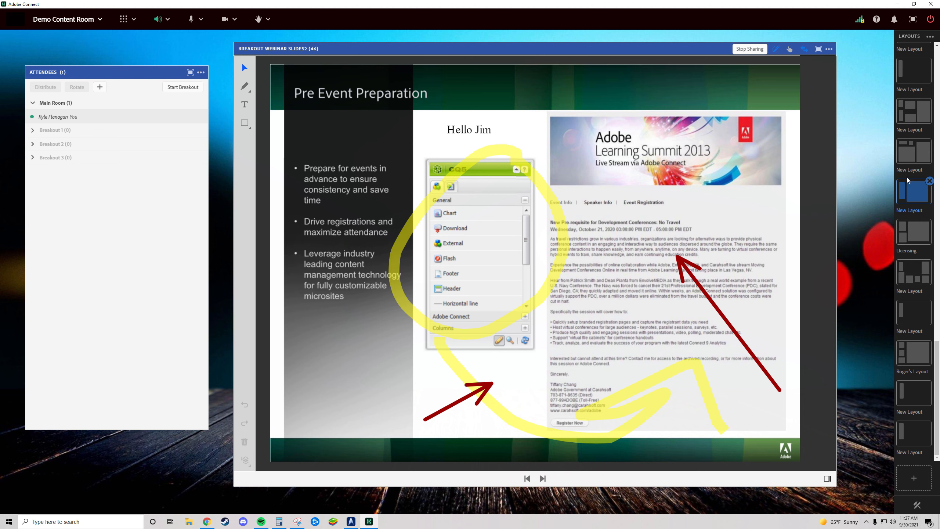
left_click(914, 432)
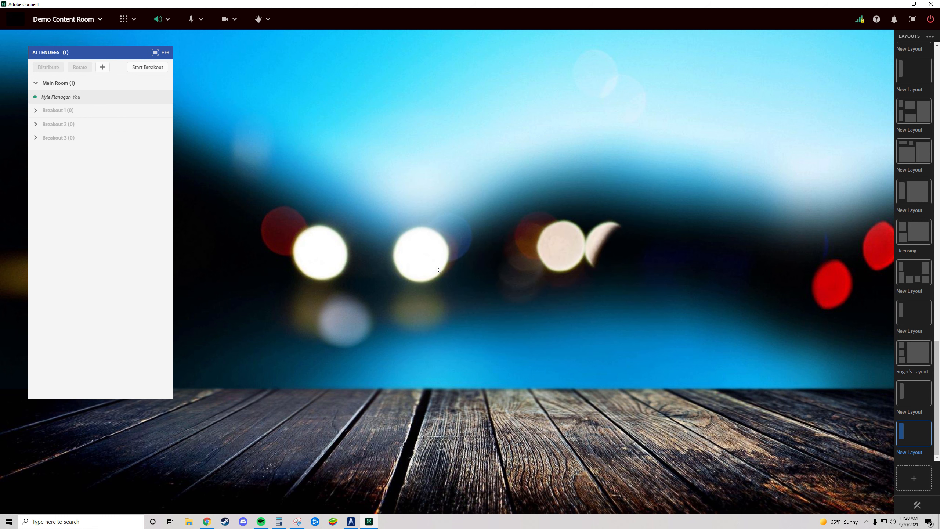
- Switch the Attendees pod to List View and shift the pod slightly
left_click(166, 52)
left_click(106, 115)
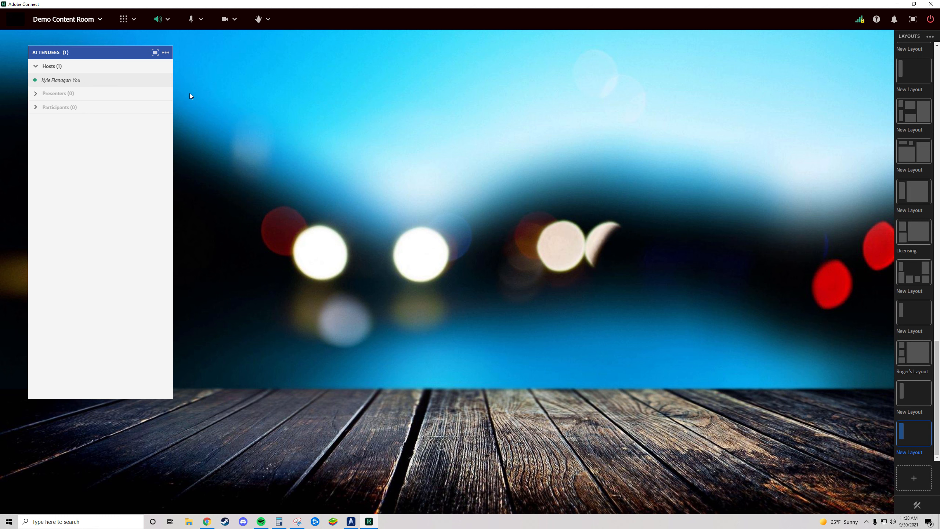
mouse_move(72, 53)
left_mouse_down()
mouse_move(160, 74)
mouse_move(143, 91)
mouse_move(82, 54)
left_mouse_up()
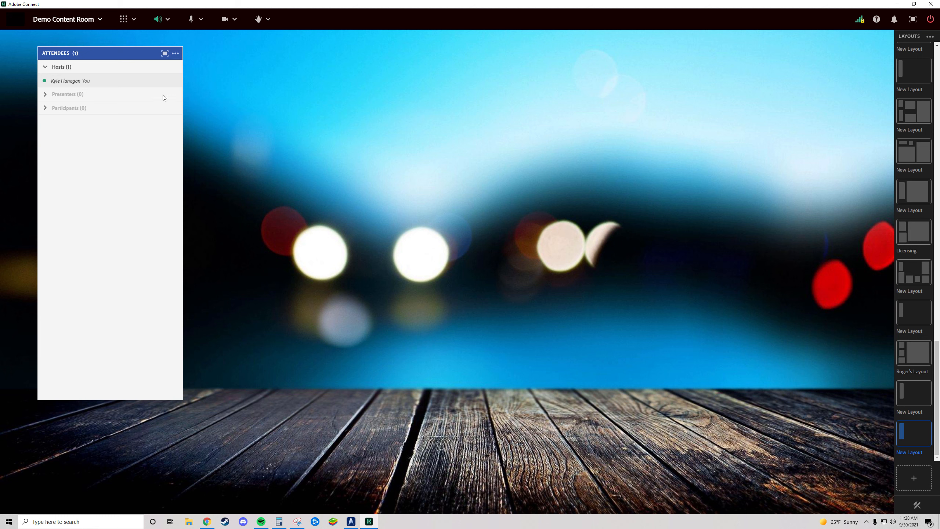
- Switch the Attendees pod to Breakout Room View and check the options available for the host's entry
left_click(175, 54)
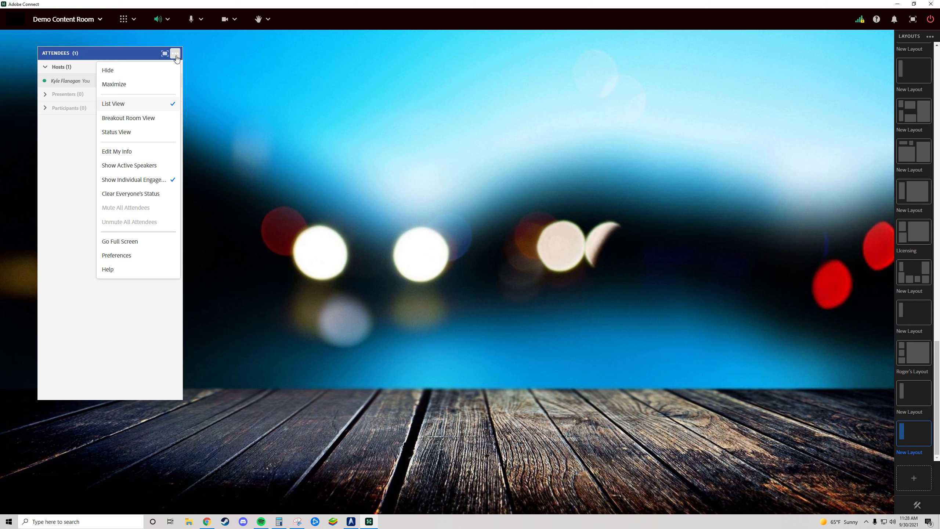
left_click(150, 120)
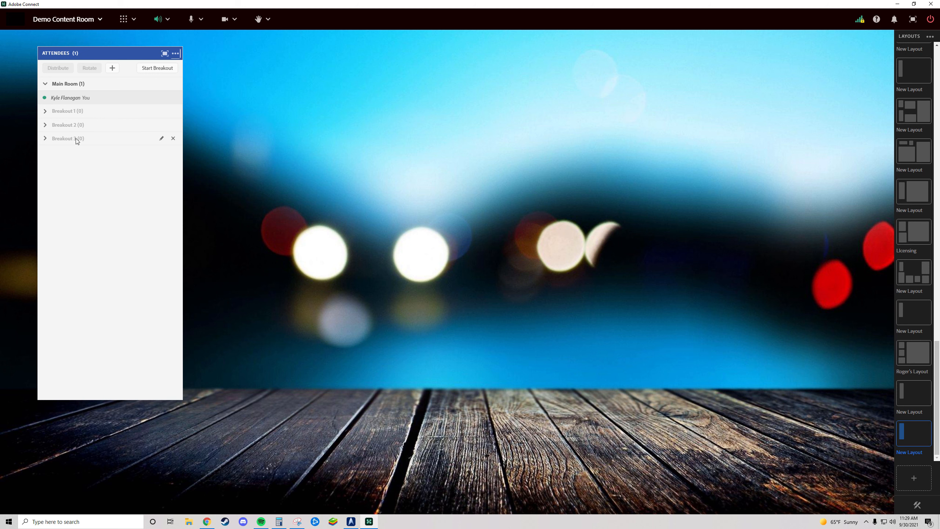
left_click(62, 100)
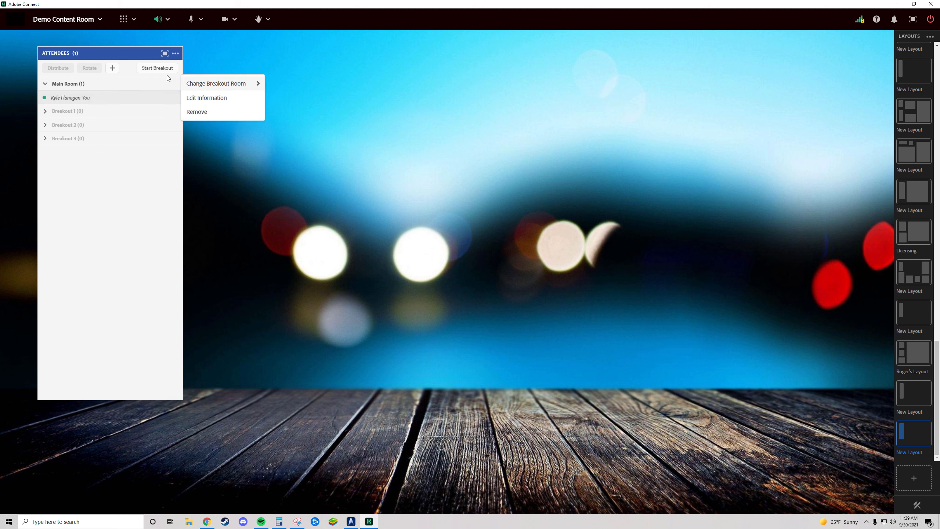
left_click(265, 64)
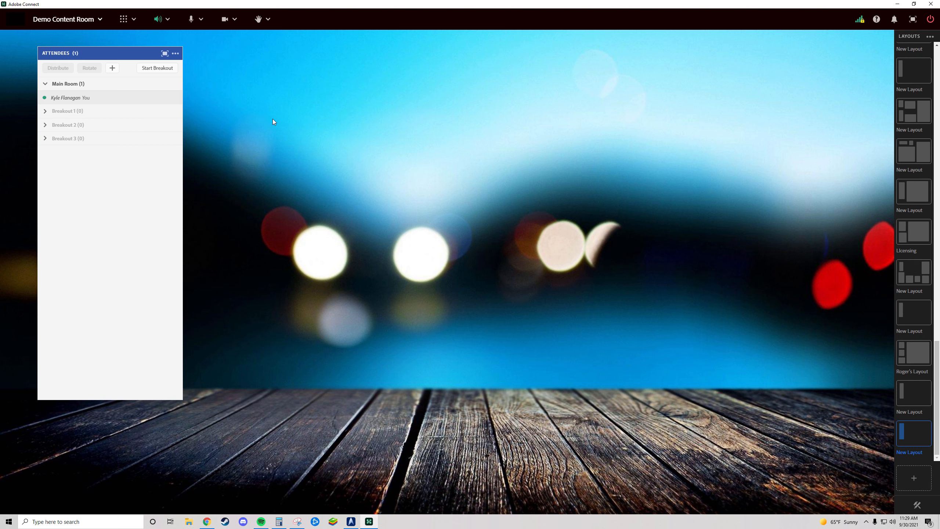
- Start the breakout session and nudge the Attendees pod closer to the room's corner
left_click(164, 70)
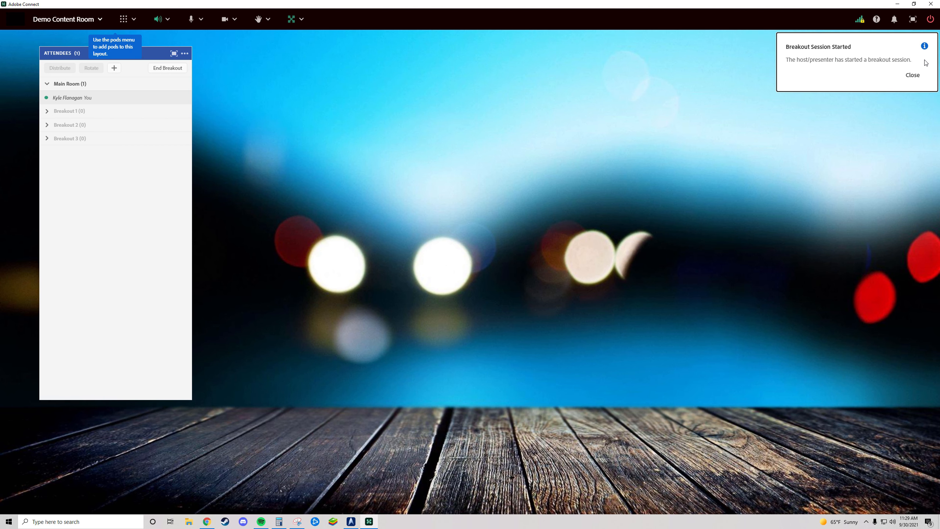
left_click(913, 75)
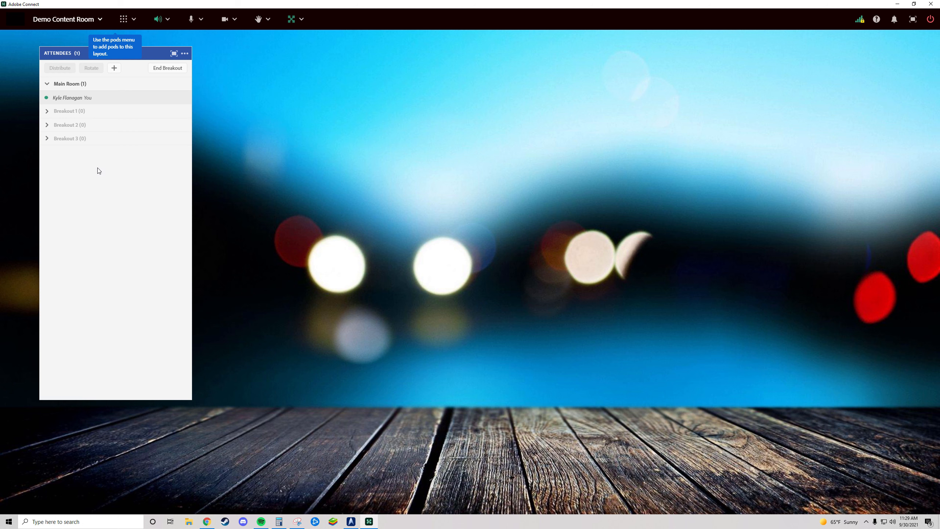
mouse_move(70, 57)
left_mouse_down()
mouse_move(54, 79)
mouse_move(62, 53)
left_mouse_up()
- Move the host from the Main Room into Breakout 1
left_click(109, 97)
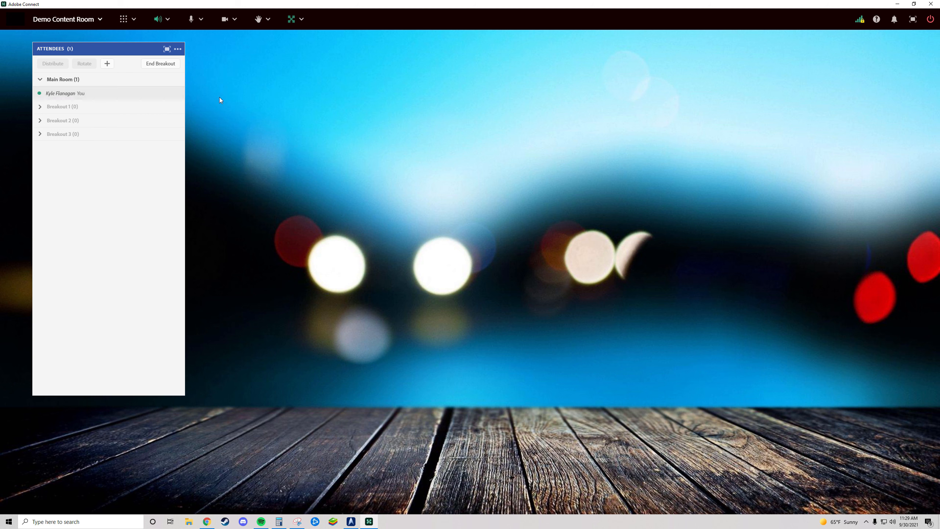
left_click_drag(105, 97, 85, 108)
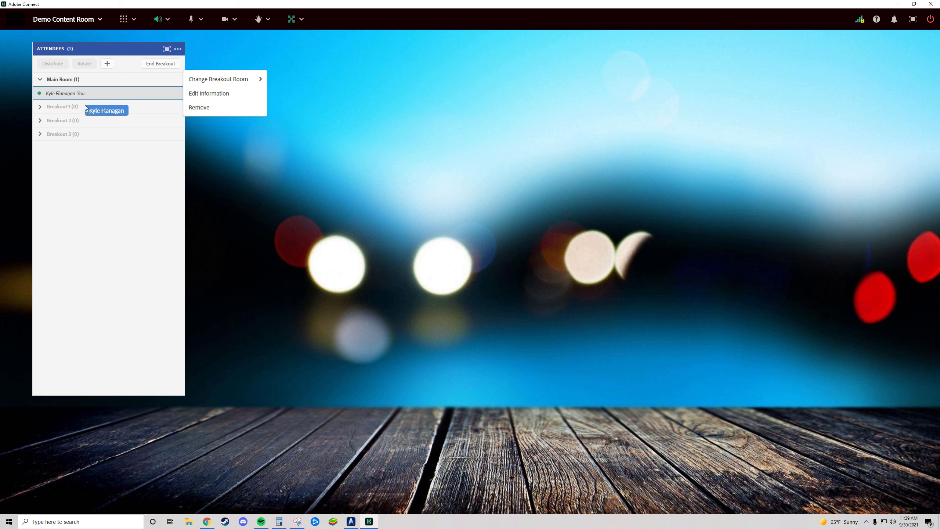
mouse_move(86, 107)
left_mouse_down()
mouse_move(79, 96)
mouse_move(79, 112)
mouse_move(92, 105)
mouse_move(85, 109)
left_mouse_up()
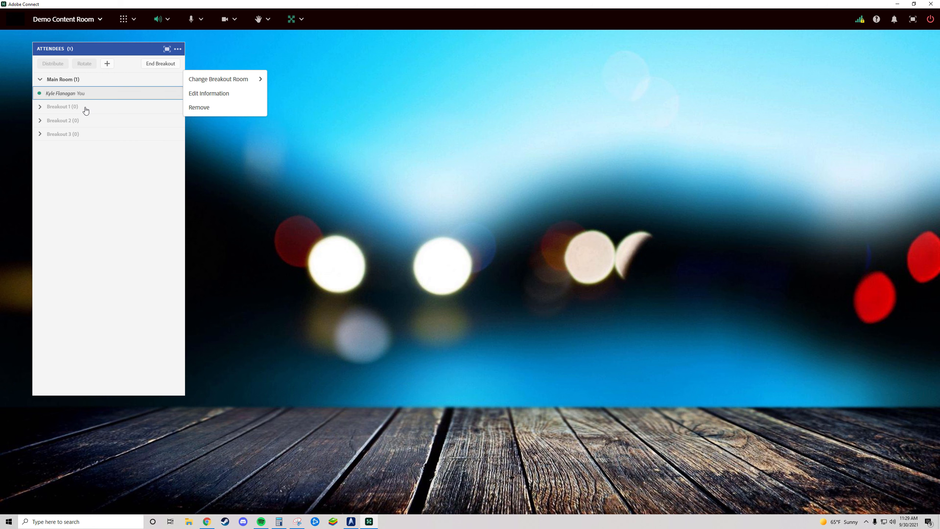
- Add another breakout room and rename Breakout 1 to the host's first name in the possessive followed by "Workstudy Group"
left_click(114, 68)
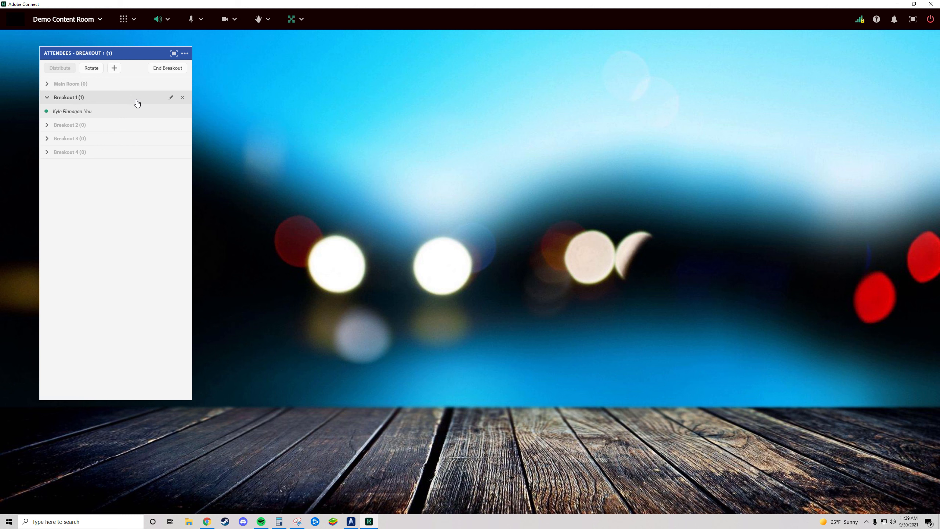
left_click(171, 97)
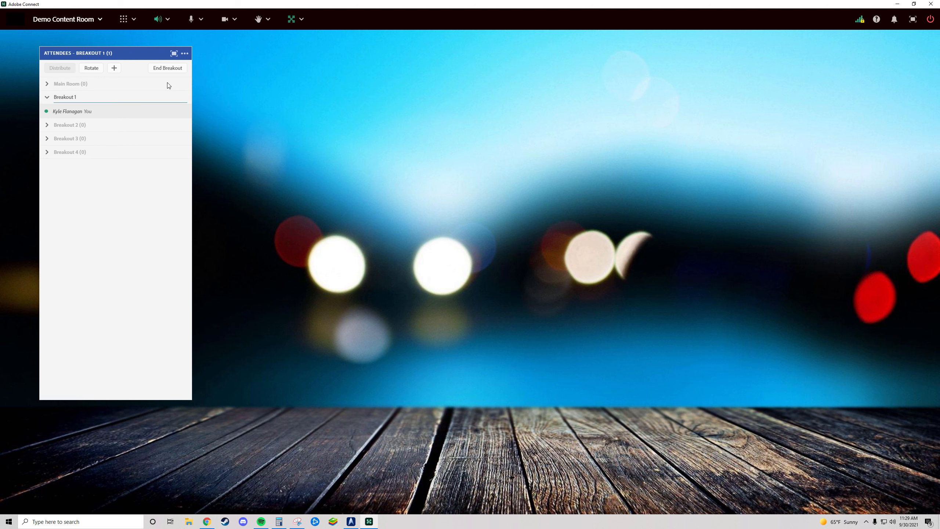
key("ctrl+a")
type("Kyle's Workstudy Group")
key("Return")
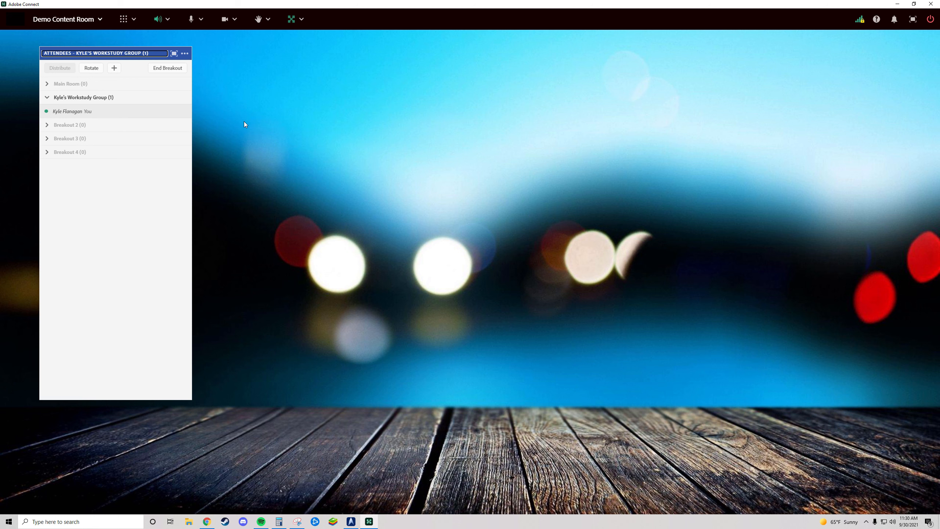
- Add a new Share pod to the renamed breakout room, then size and place it beside the Attendees pod
left_click(122, 23)
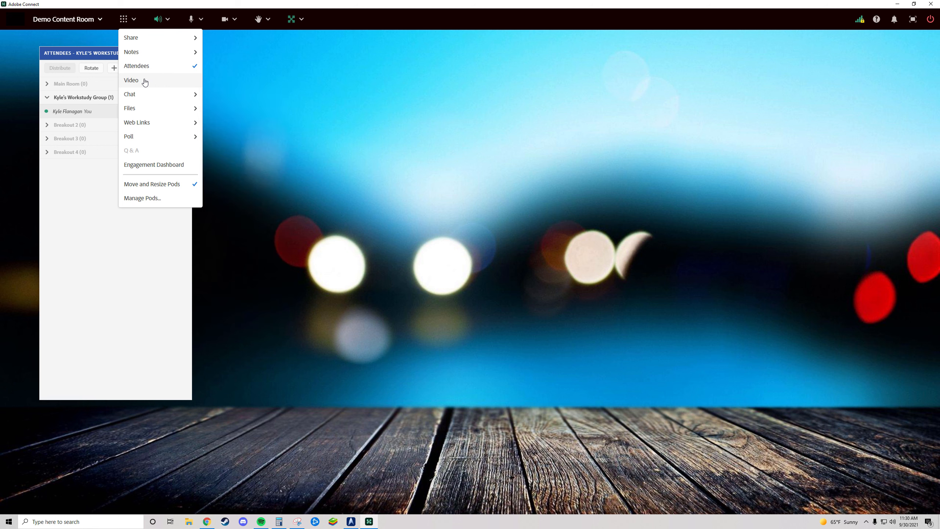
mouse_move(149, 40)
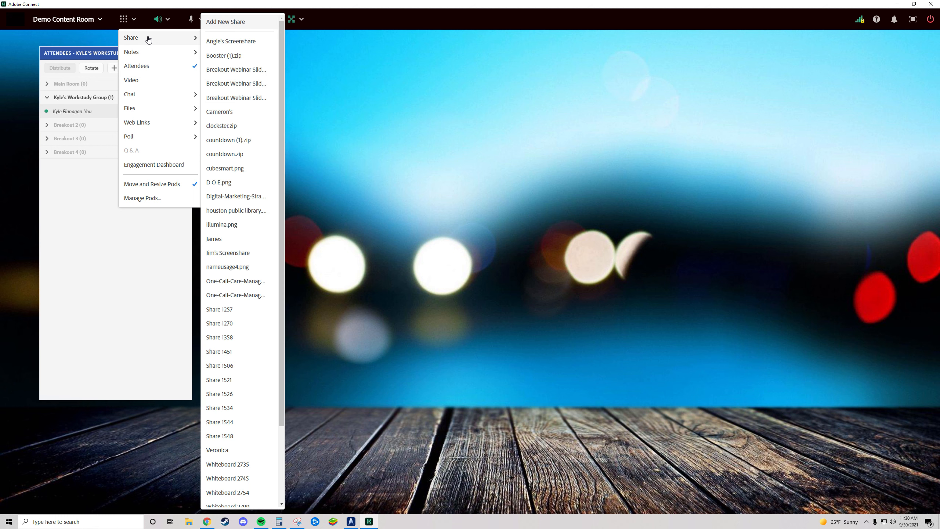
left_click(231, 27)
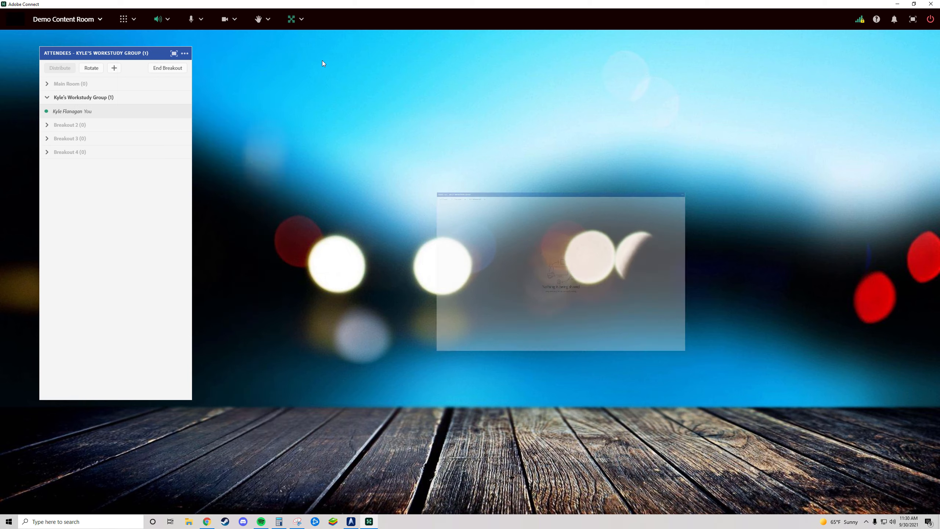
left_click_drag(183, 32, 440, 232)
left_click_drag(510, 233, 444, 172)
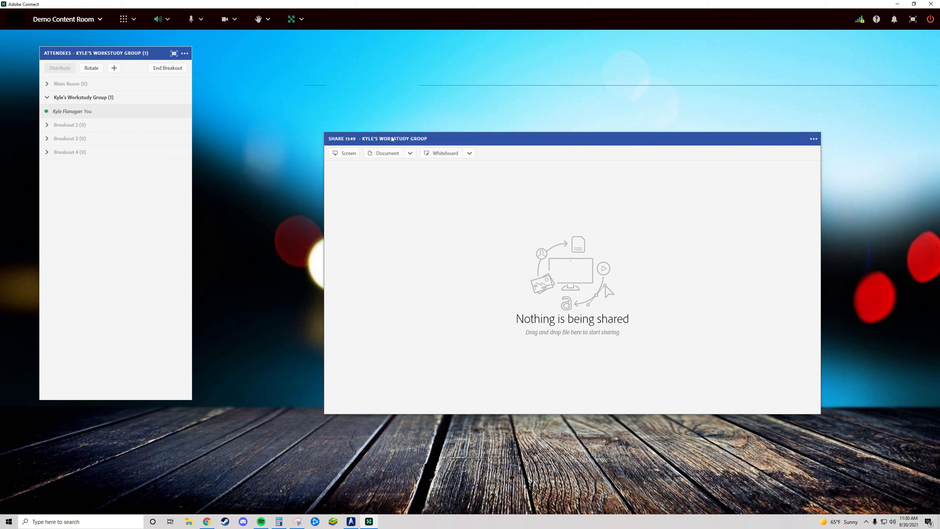
- Add a Video pod and shape it into a wide, short strip above the Share pod
left_click(123, 20)
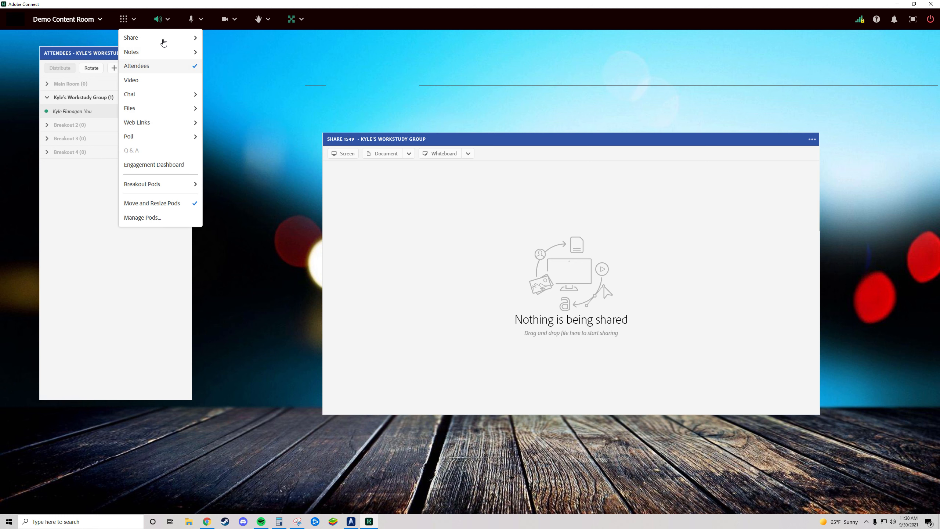
left_click(151, 80)
left_click_drag(197, 39, 435, 77)
left_click_drag(474, 265, 642, 99)
left_click_drag(485, 76, 571, 45)
left_click_drag(736, 116, 910, 122)
- Narrow the Share pod and add a new Files pod sized to fit the space beside it
left_click_drag(817, 139, 691, 149)
left_click(123, 19)
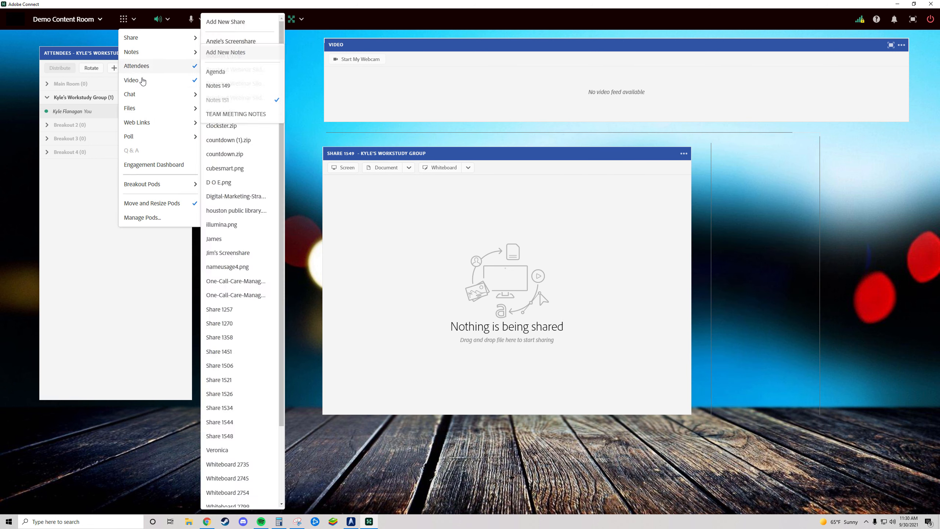
mouse_move(154, 143)
mouse_move(154, 108)
left_click(240, 108)
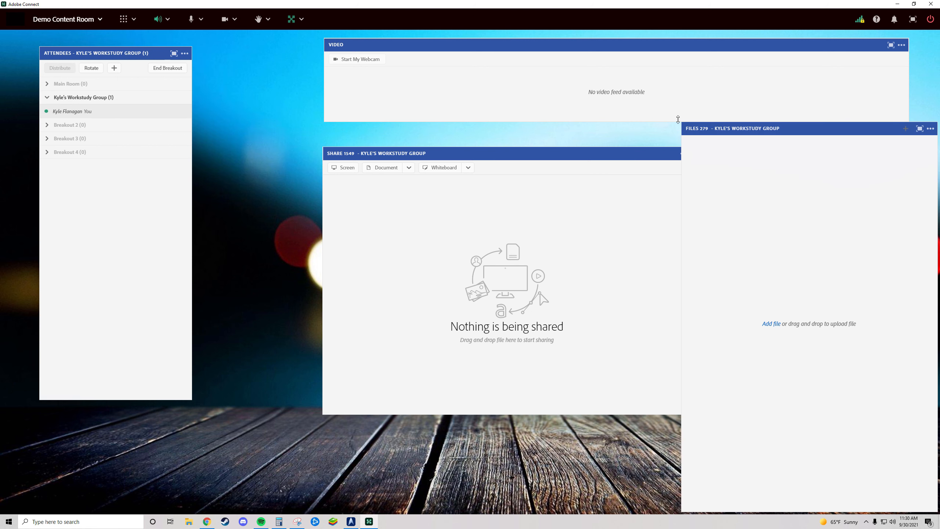
left_click_drag(681, 122, 777, 142)
- Enlarge the Share pod toward the Files pod and downward, and make the Attendees pod shorter and wider
left_click_drag(691, 149, 732, 144)
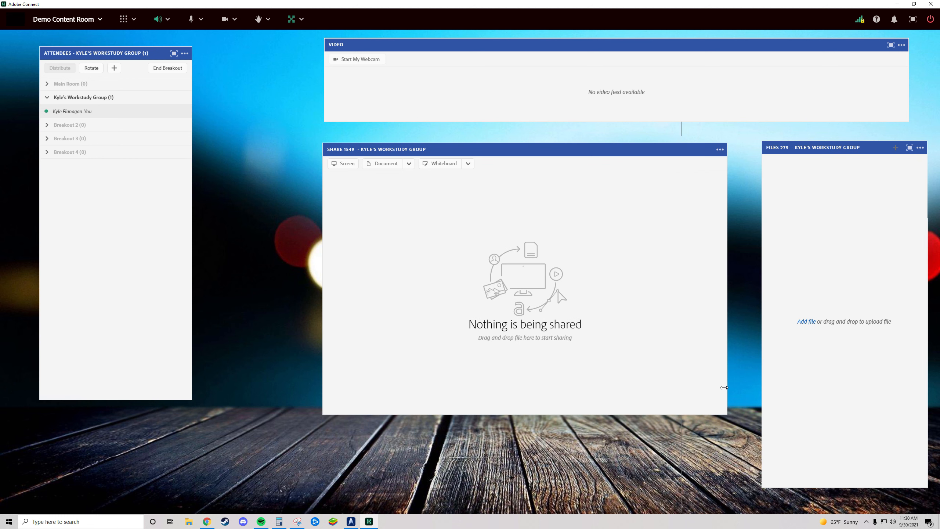
left_click_drag(326, 414, 324, 485)
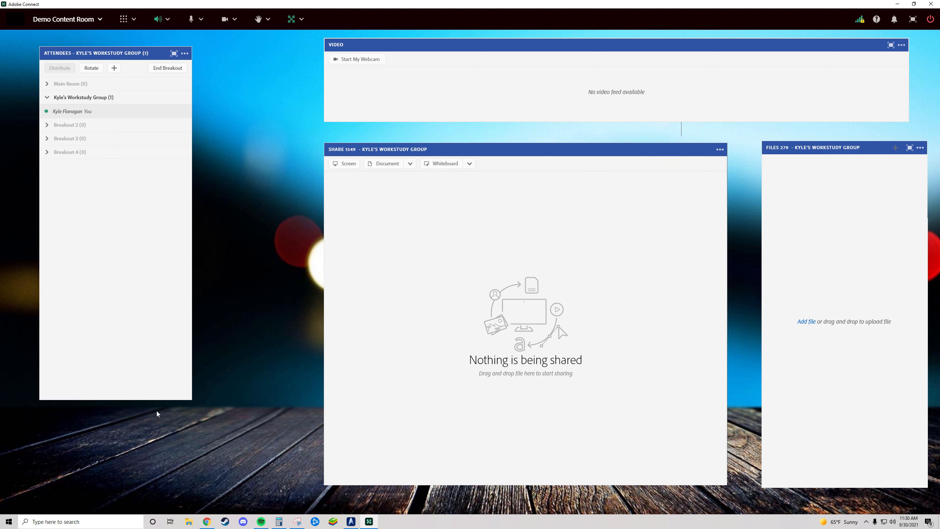
left_click_drag(192, 406, 225, 263)
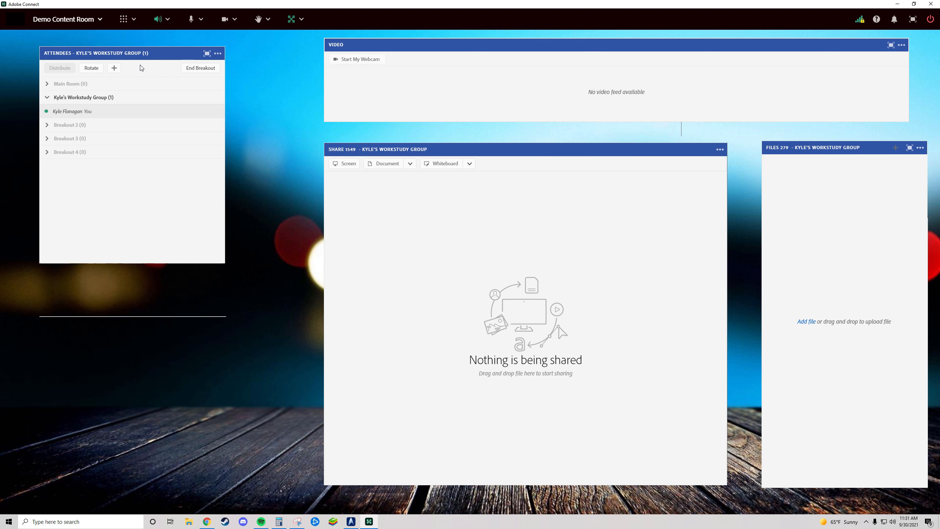
left_click_drag(113, 55, 106, 56)
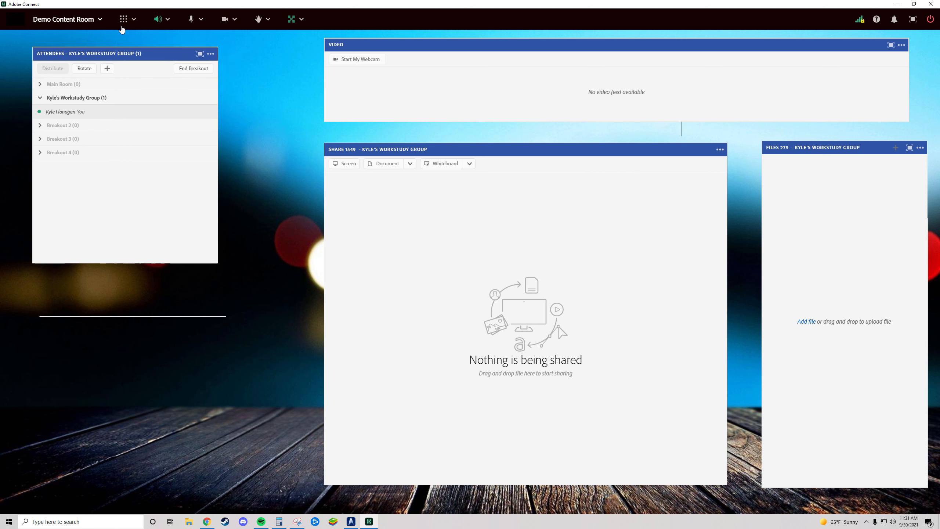
- Add a new Chat pod and shrink it to fit beneath the Attendees pod
left_click(124, 18)
mouse_move(164, 144)
mouse_move(160, 93)
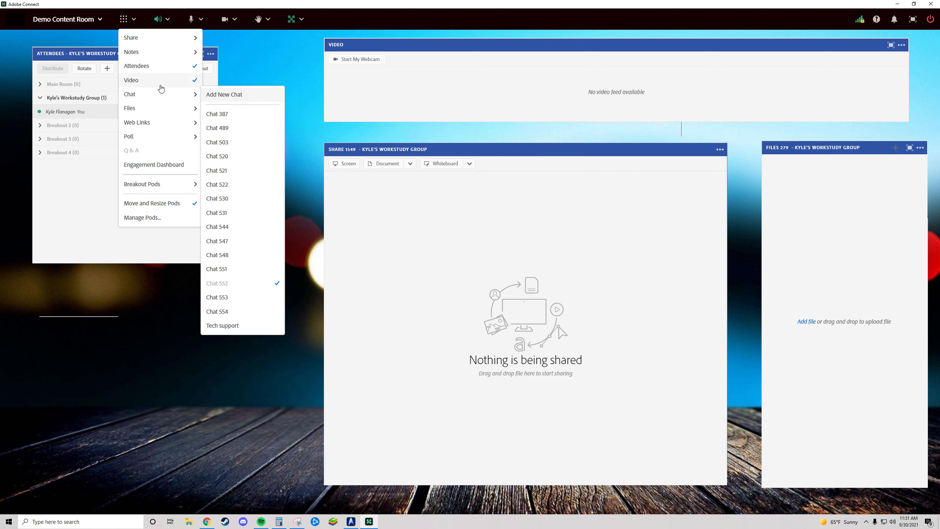
left_click(236, 94)
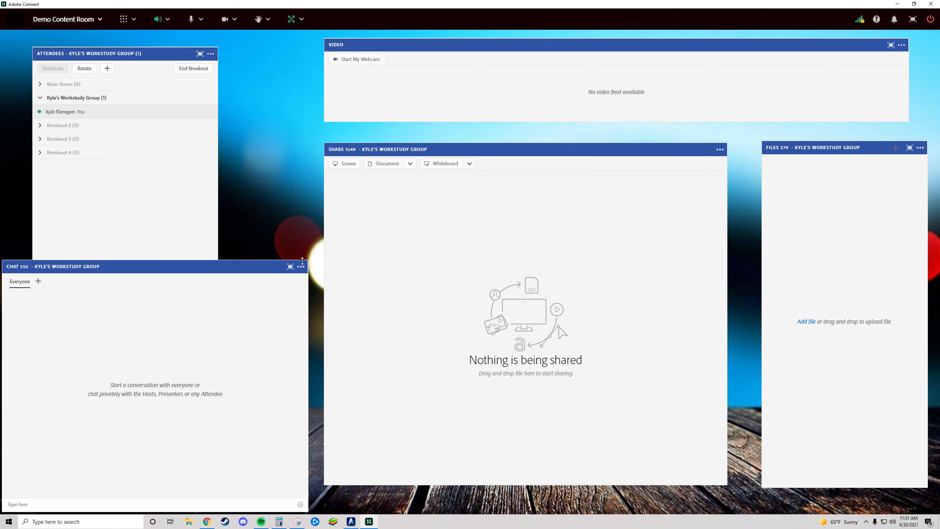
left_click_drag(308, 259, 229, 311)
left_click_drag(134, 316, 155, 290)
- Fine-tune the pod positions and start a whiteboard in the Share pod
mouse_move(145, 54)
left_mouse_down()
mouse_move(159, 52)
mouse_move(147, 52)
left_mouse_up()
left_click_drag(456, 148, 451, 147)
left_click(439, 165)
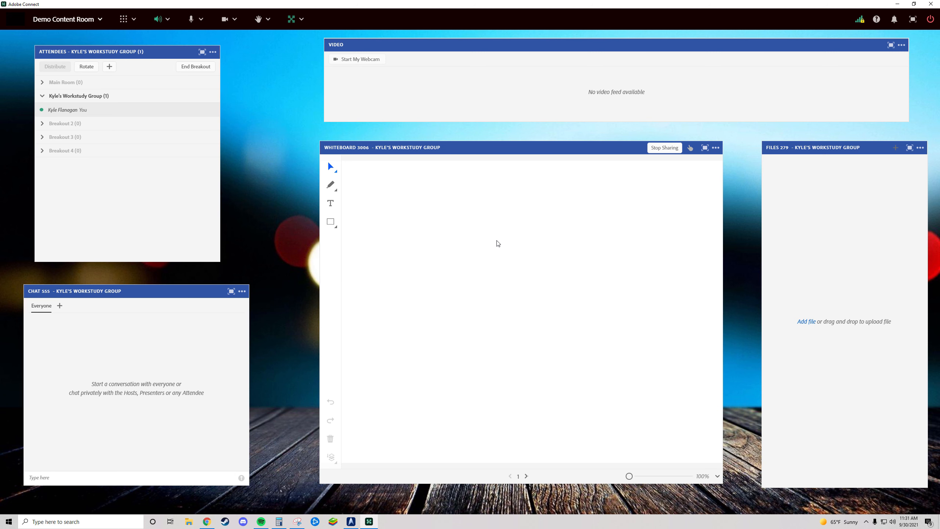
left_click_drag(364, 52, 358, 49)
- Move the host into Breakout 2 and add a Video pod to that room
left_click(65, 111)
left_click_drag(64, 111, 63, 127)
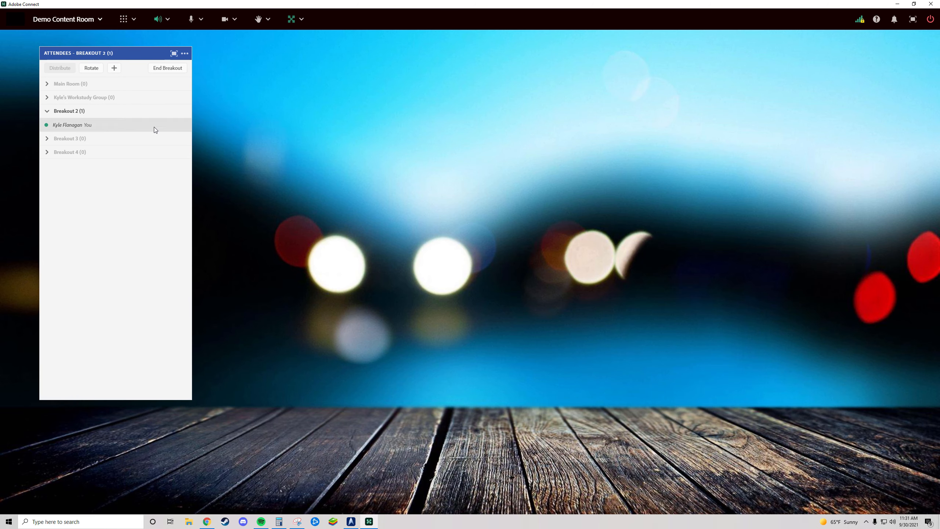
left_click(125, 19)
mouse_move(172, 36)
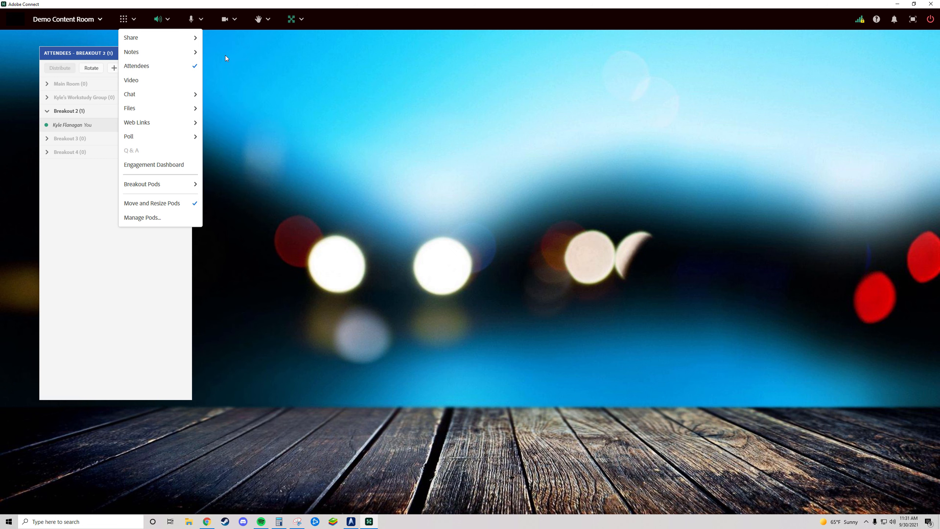
mouse_move(159, 56)
left_click(158, 80)
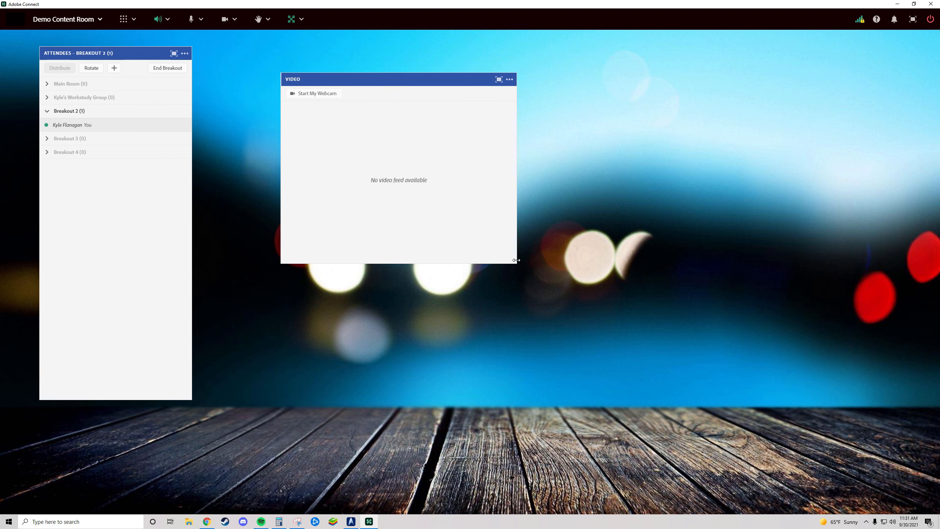
- Enlarge the Video pod in Breakout 2, and add a new Poll pod shrunk to fit beneath its right end
left_click_drag(520, 263, 869, 354)
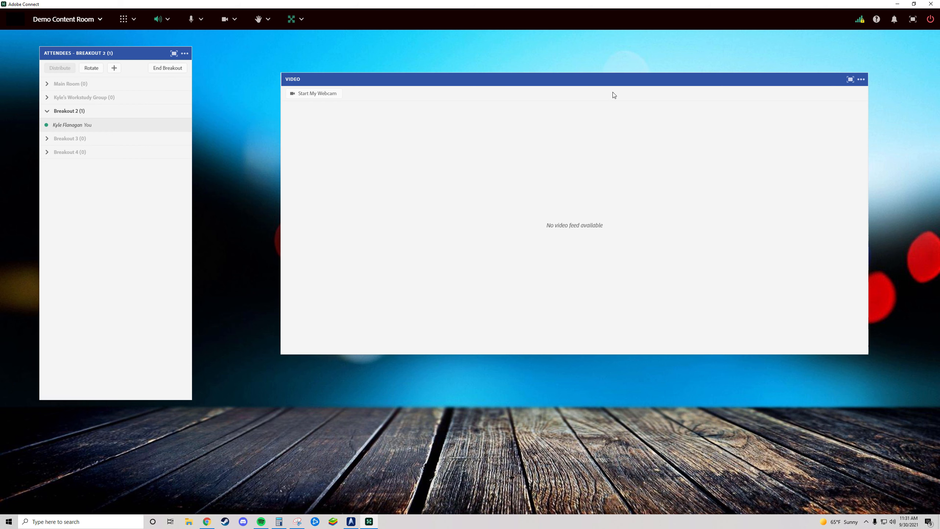
left_click(124, 19)
mouse_move(168, 136)
left_click(238, 140)
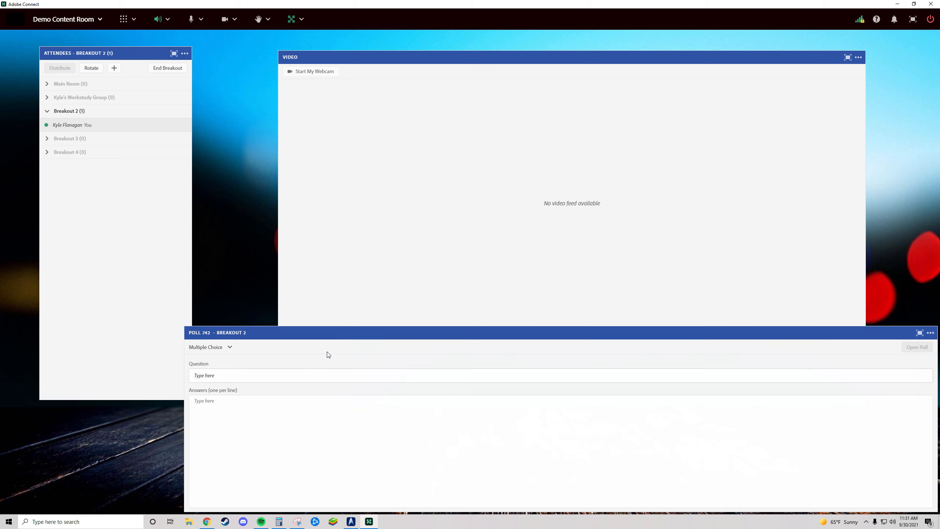
left_click_drag(182, 325, 670, 353)
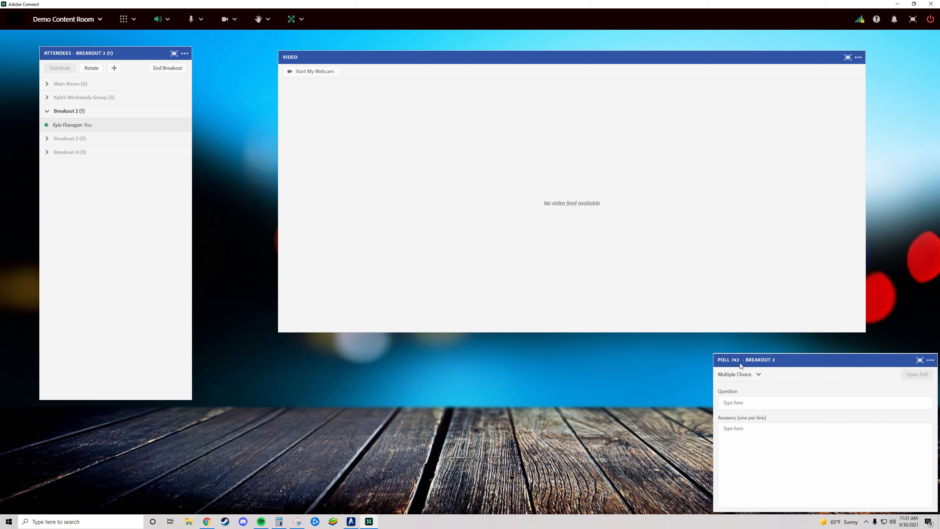
left_click_drag(727, 362, 648, 353)
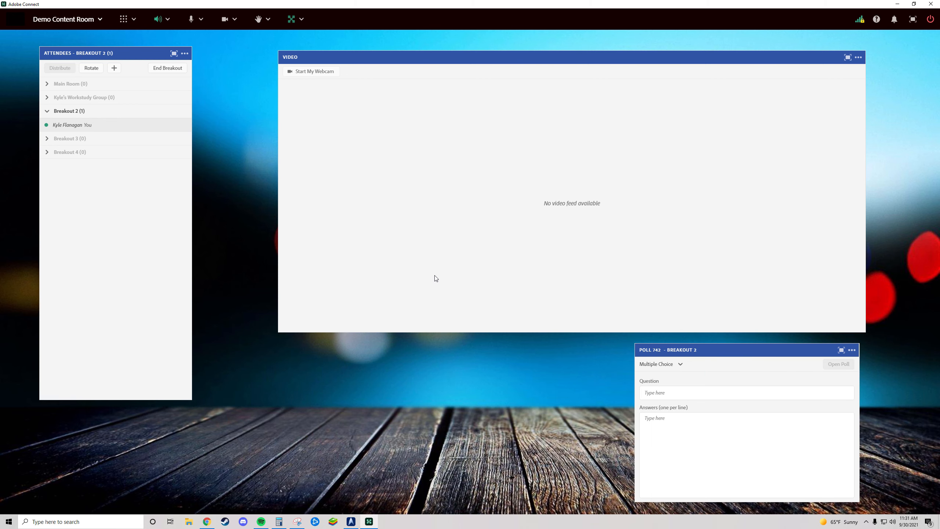
- Add a second new Poll pod, resized to fill the space beneath the Video pod beside the first poll
left_click(129, 19)
mouse_move(148, 138)
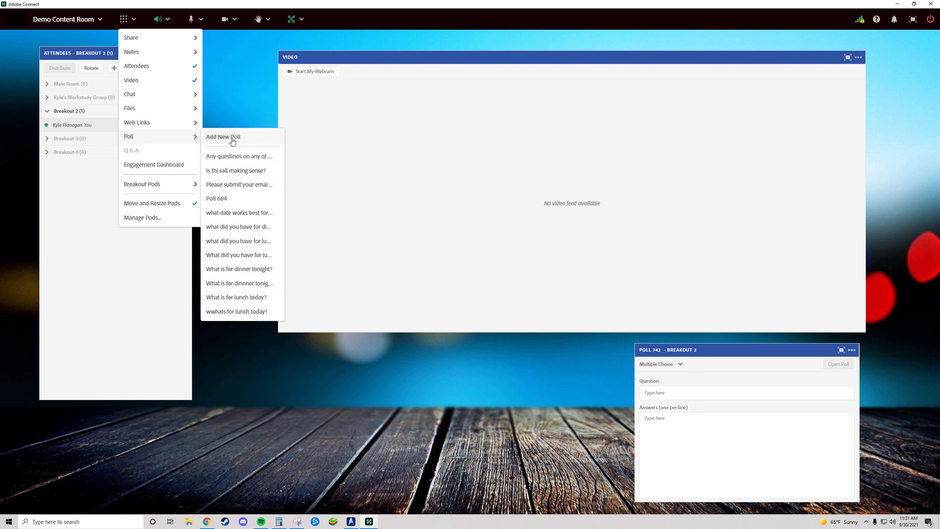
left_click(231, 139)
left_click_drag(184, 327, 330, 352)
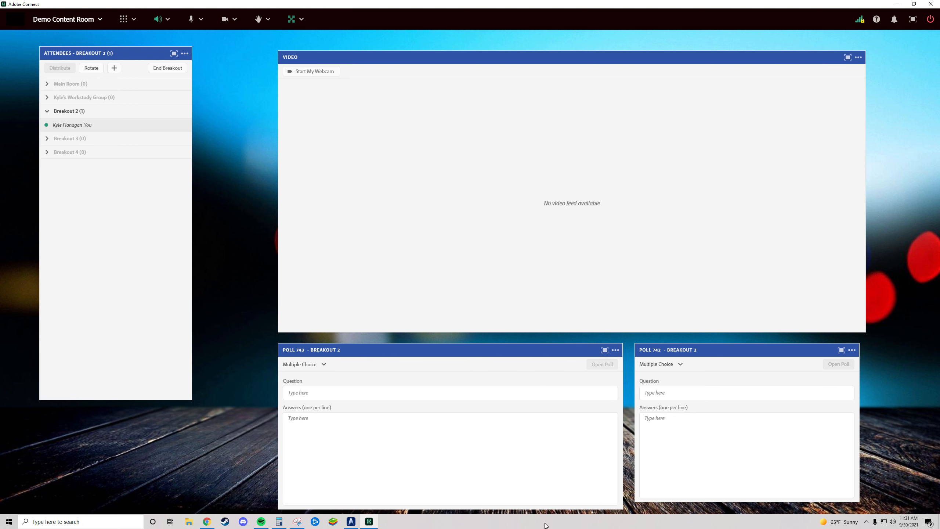
left_click_drag(546, 509, 545, 502)
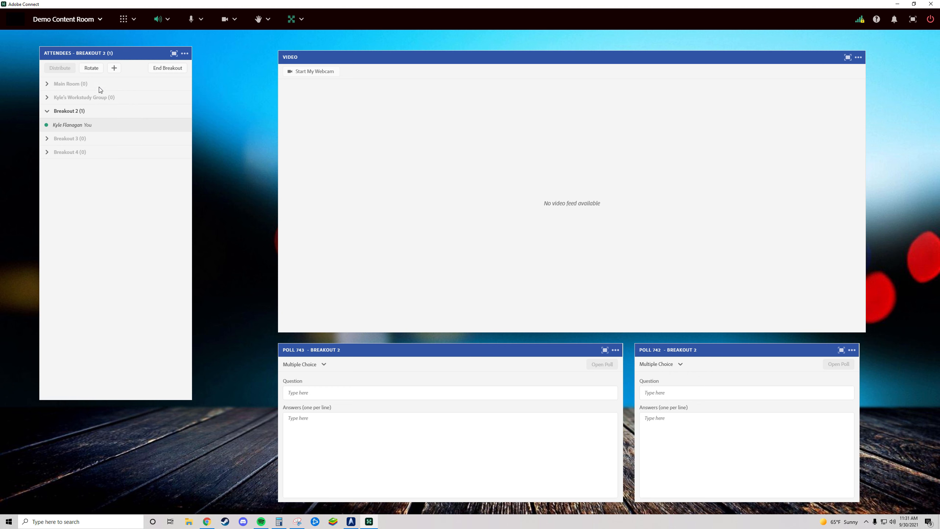
- Move the host from Breakout 2 back to the Main Room and end the breakout session
left_click(63, 125)
left_click_drag(72, 125, 65, 84)
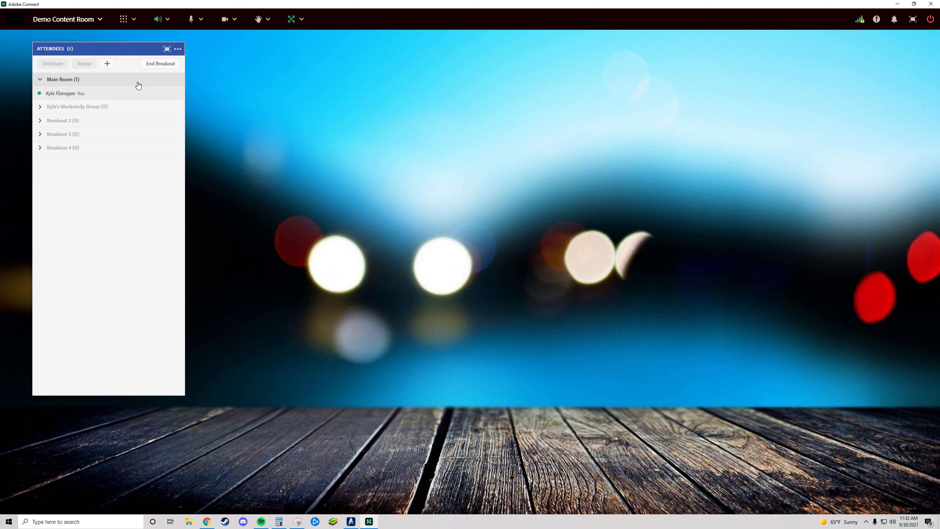
mouse_move(178, 154)
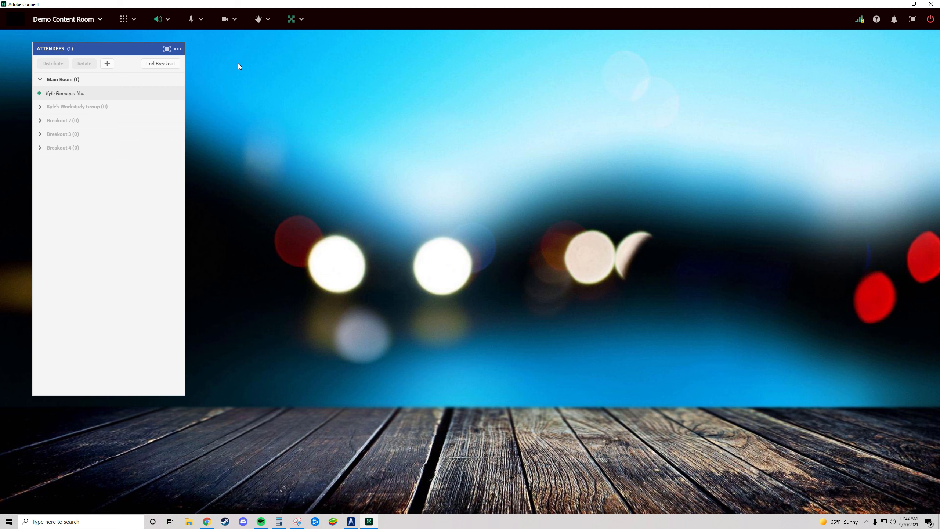
left_click(158, 65)
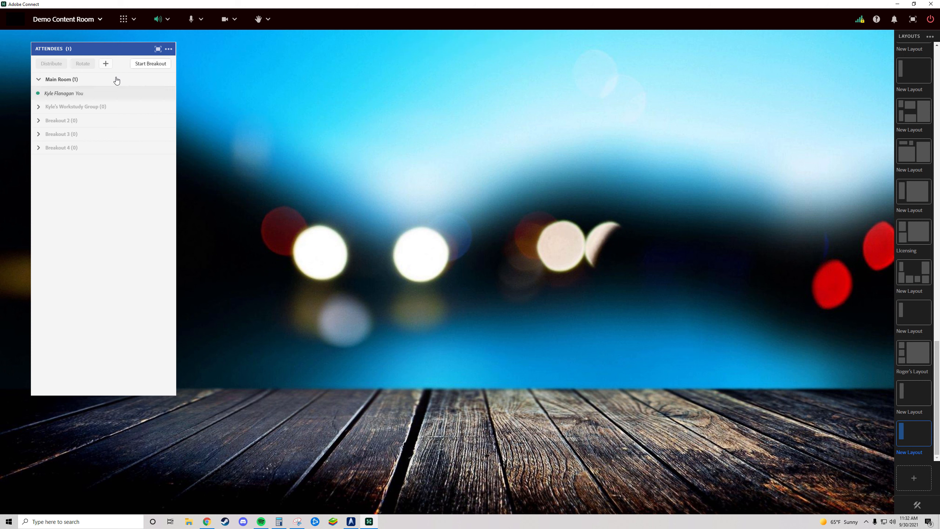
- Assign the host to Breakout 3 while the breakout session is stopped, and return them to the Main Room
left_click_drag(53, 95, 55, 136)
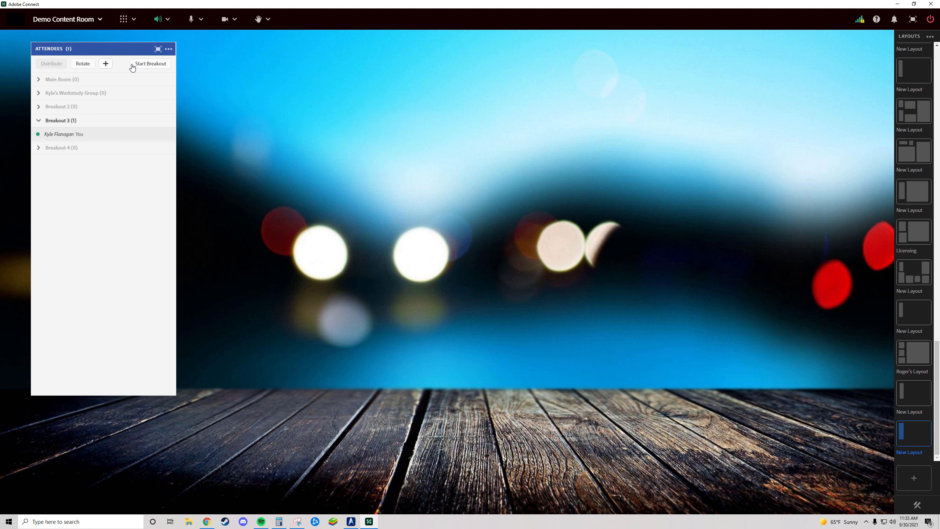
left_click_drag(88, 135, 69, 85)
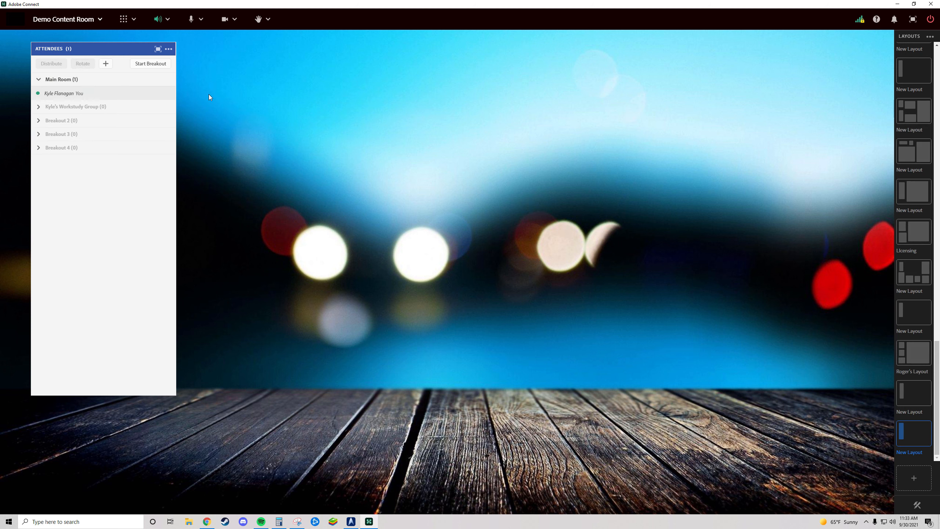
- Start the breakout session again, move the host into the Workstudy Group room, and dismiss the session notification
left_click(151, 66)
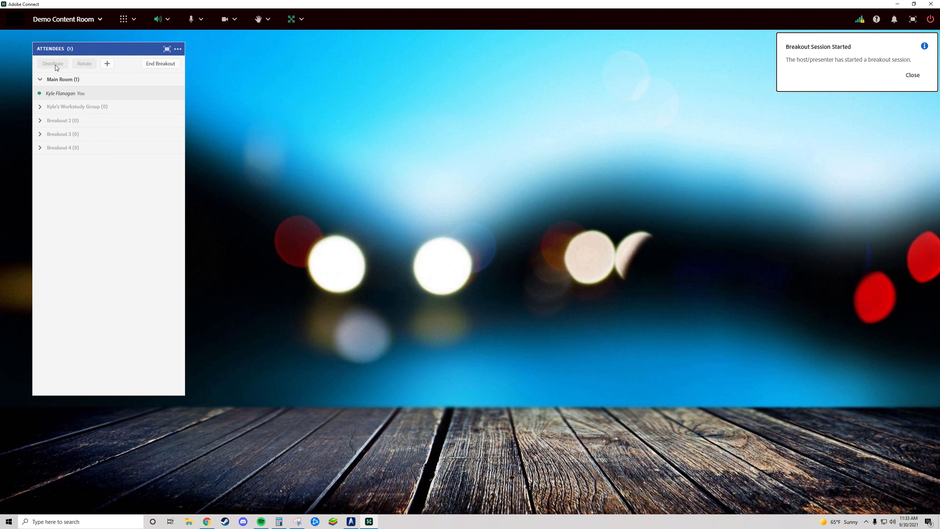
left_click(68, 94)
left_click_drag(72, 102, 72, 106)
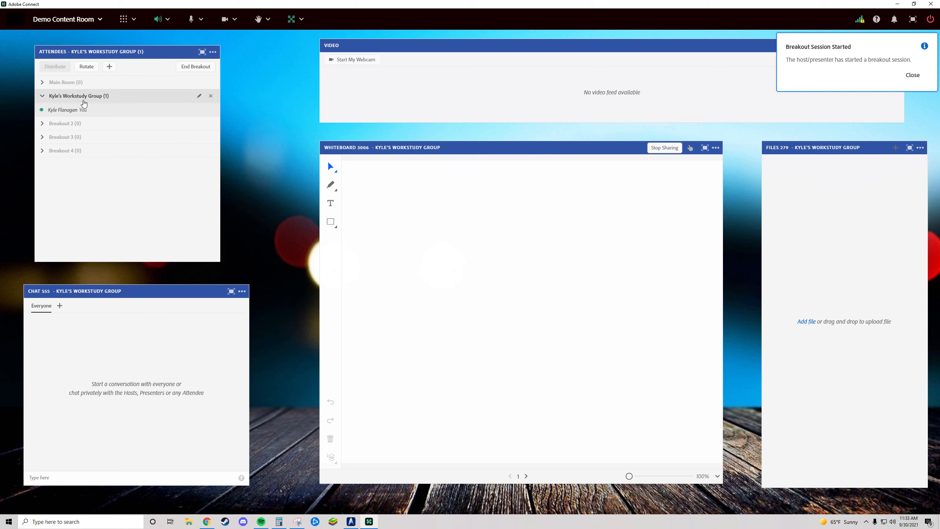
left_click(93, 105)
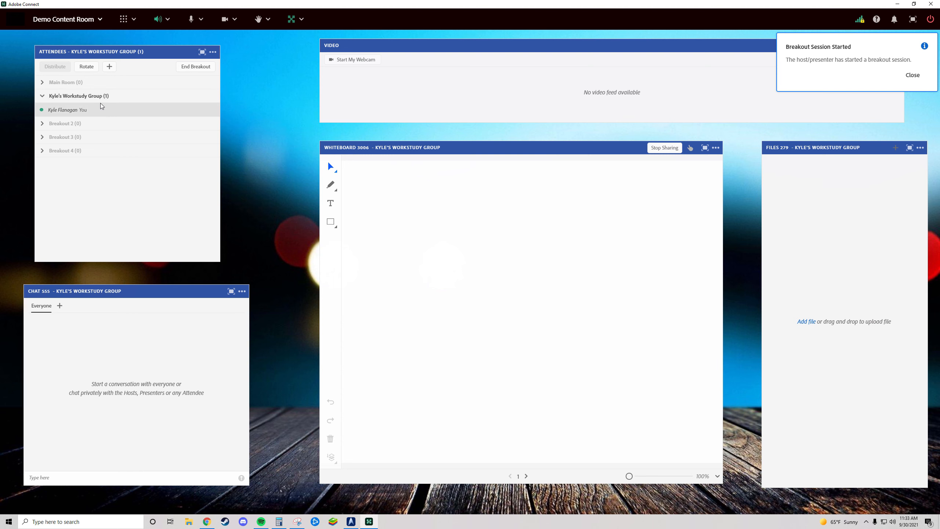
left_click(102, 115)
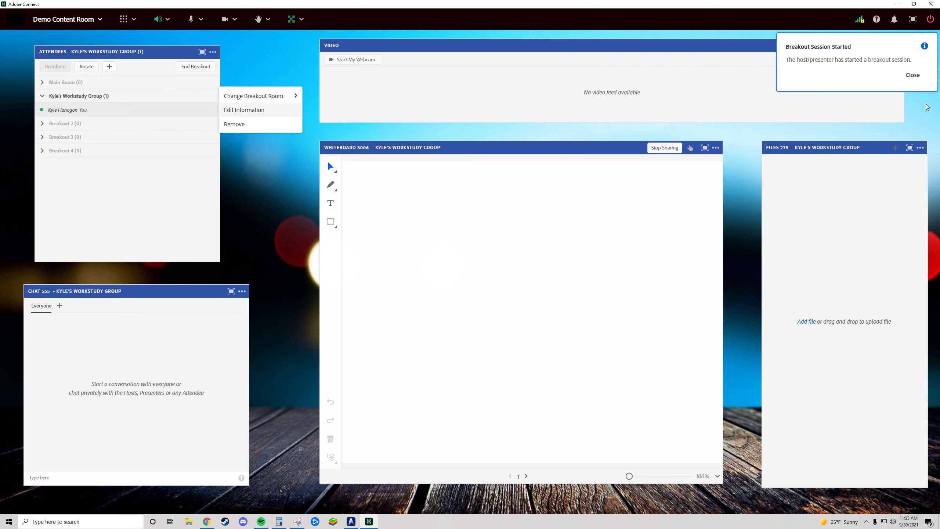
left_click(922, 78)
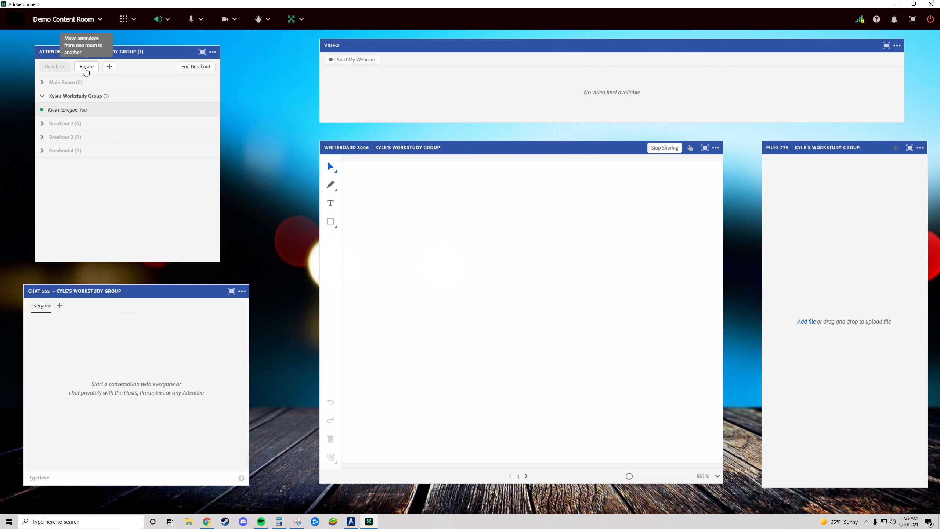
- Rotate the attendees to the next breakout room and move the host back into the Workstudy Group room
left_click(86, 70)
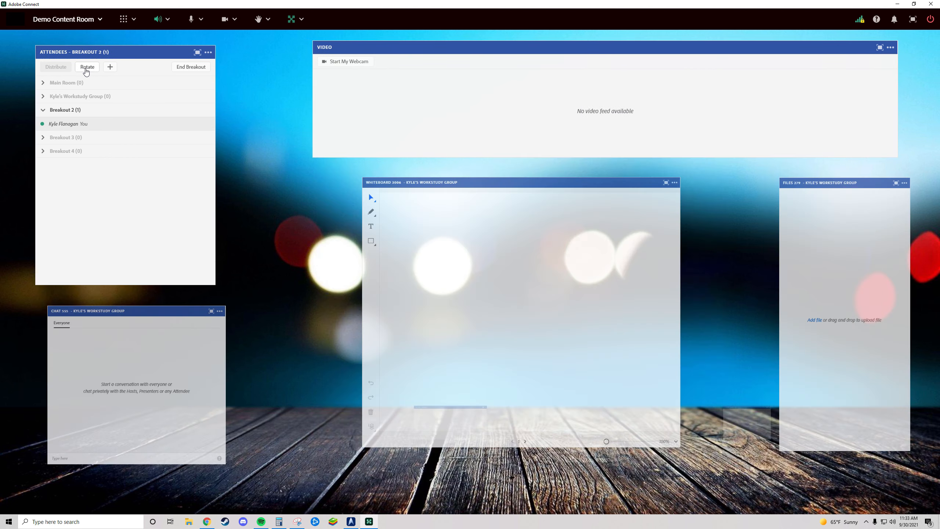
left_click(91, 127)
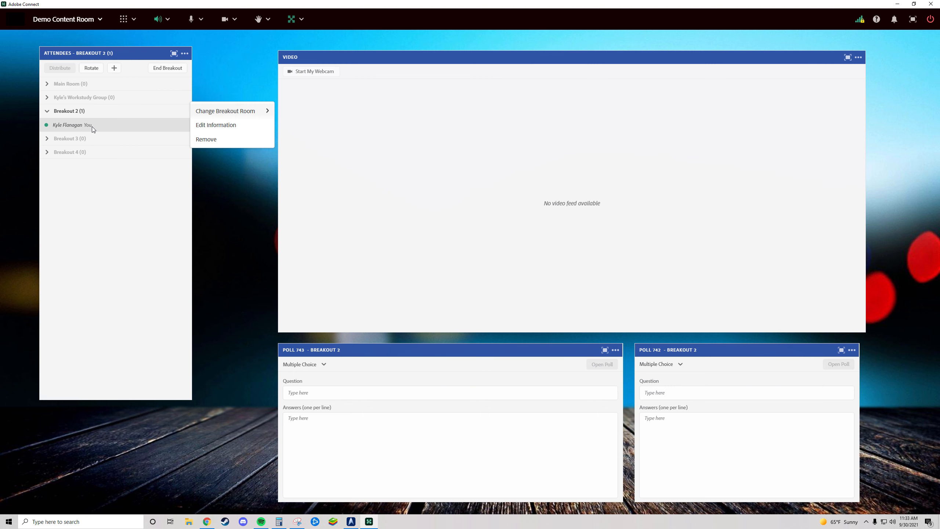
left_click_drag(89, 125, 88, 100)
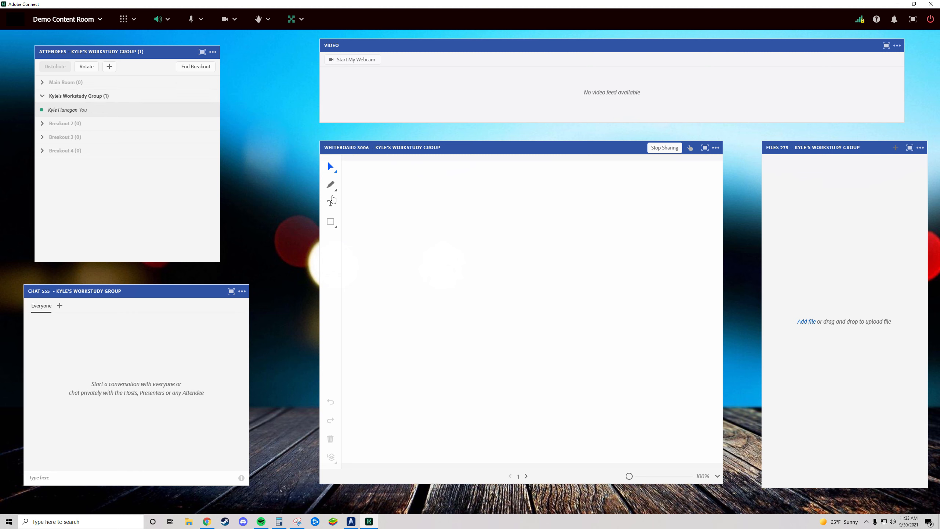
- Broadcast a message starting "30 seconds until breakout" to the breakout rooms and end the breakout session
left_click(296, 21)
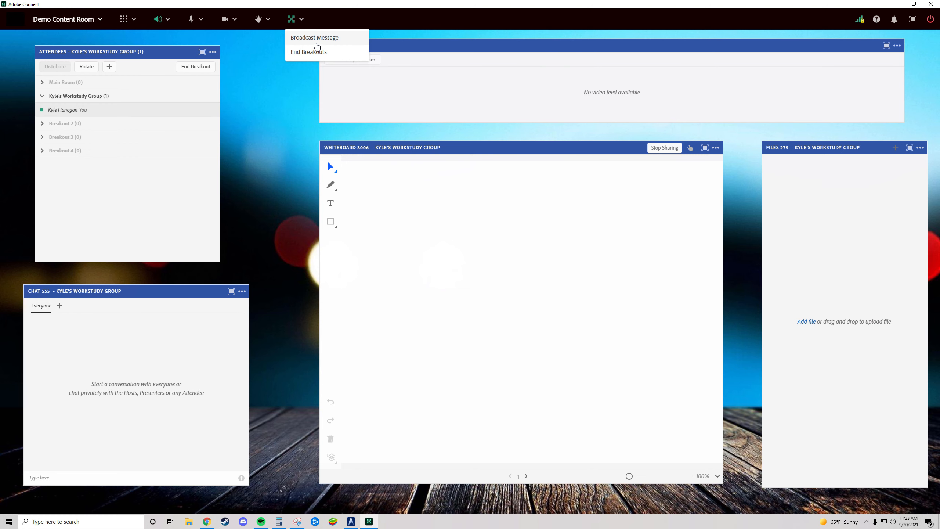
left_click(315, 37)
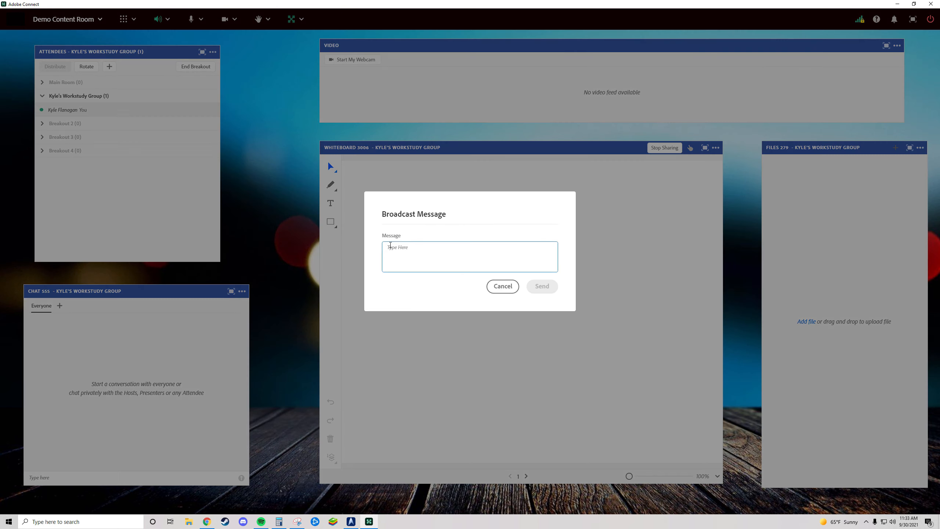
type("30 sec")
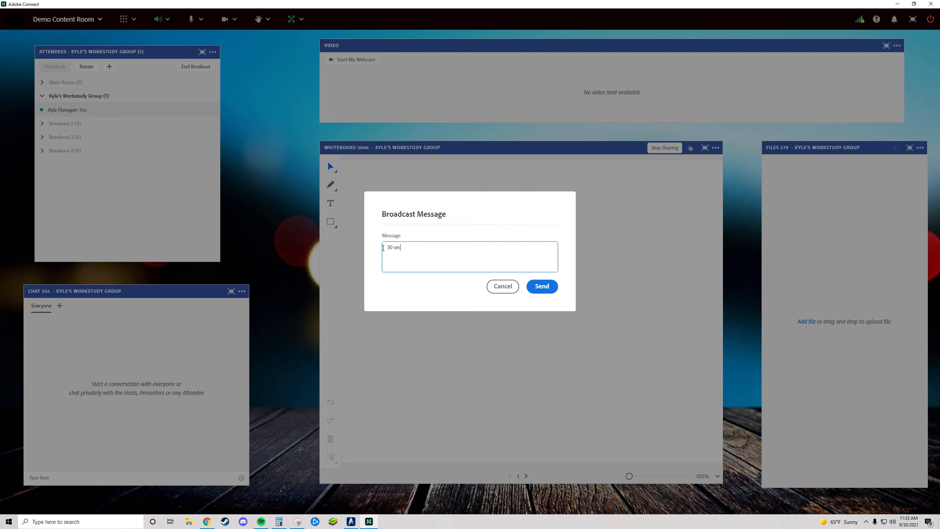
type("onds until breakout jdwiouajdiowa")
left_click(546, 288)
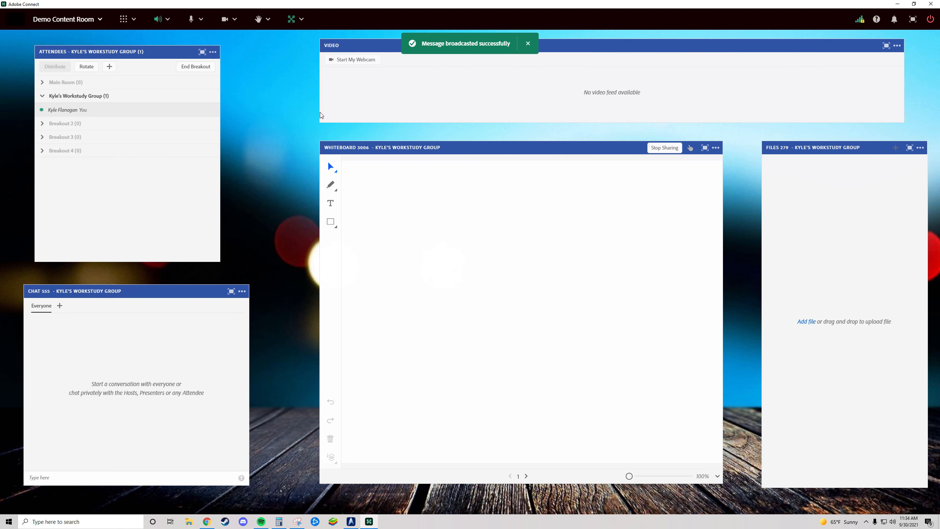
left_click(182, 69)
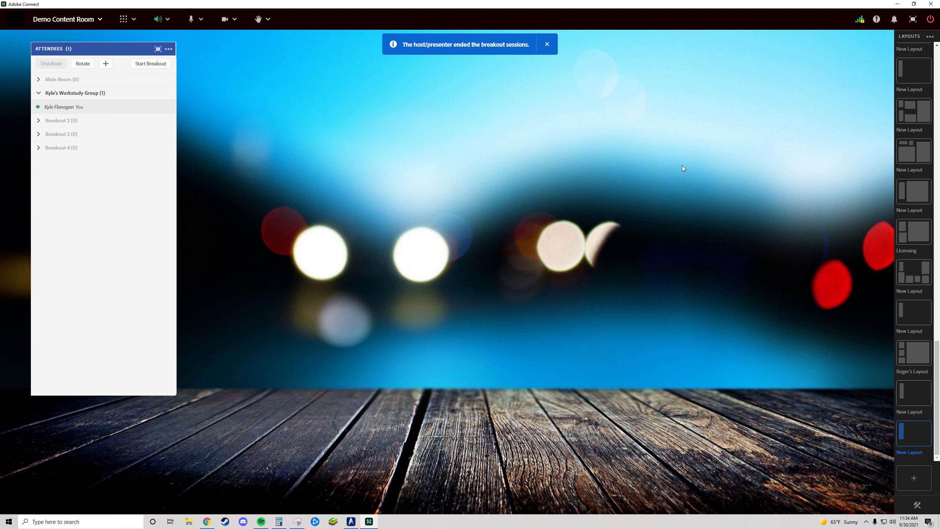
- View the New Layout containing video, whiteboard and chat pods, followed by the Video Pres and Feedback layouts
scroll(914, 240, "up", 5)
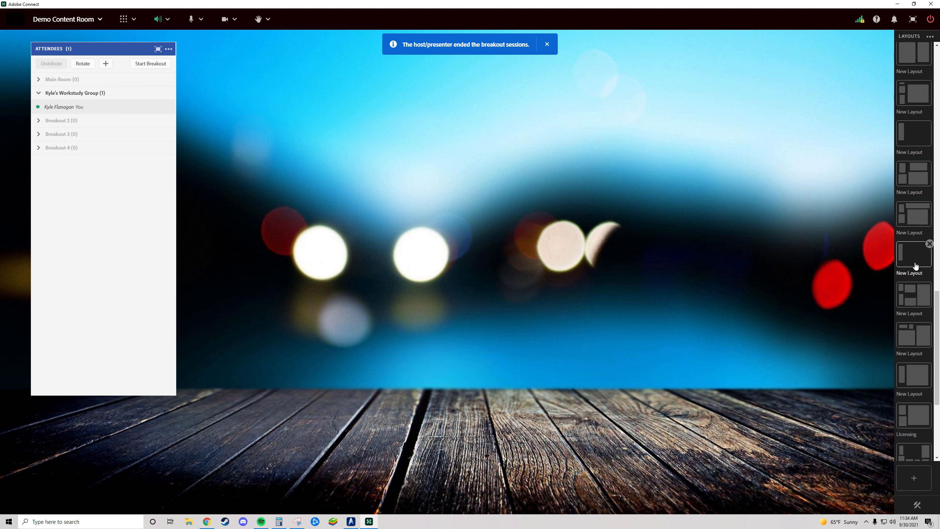
left_click(913, 176)
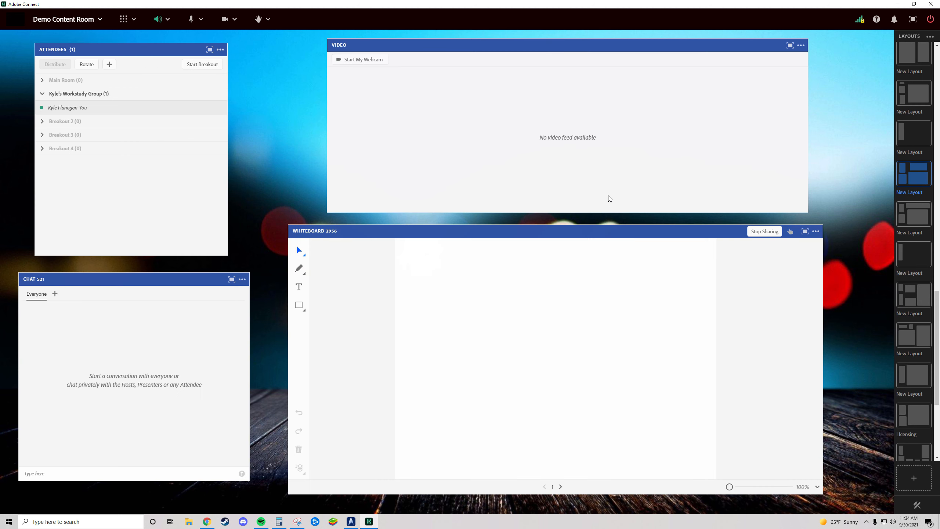
scroll(911, 172, "up", 10)
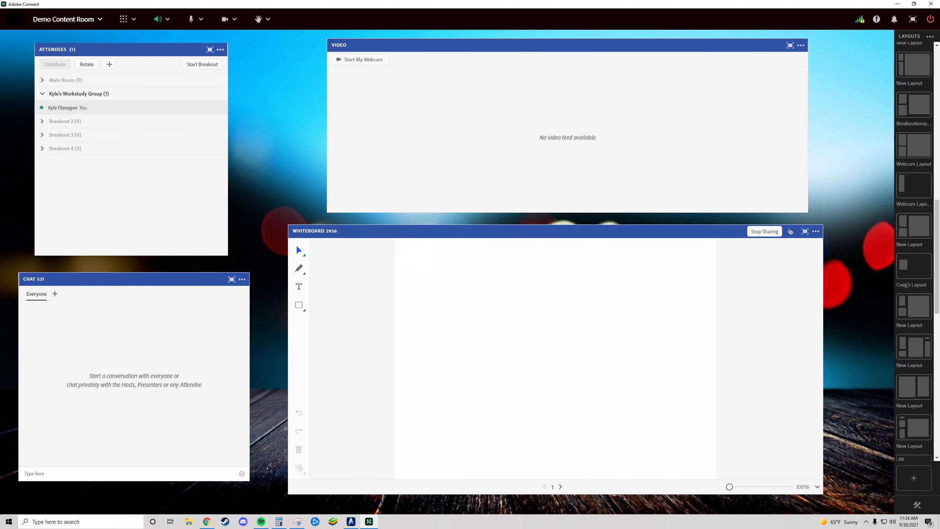
scroll(911, 172, "up", 2)
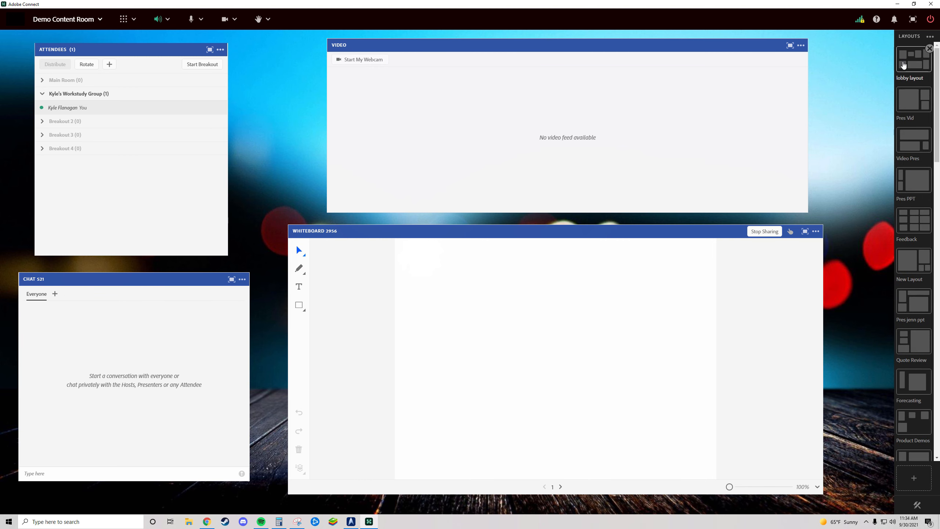
left_click(914, 141)
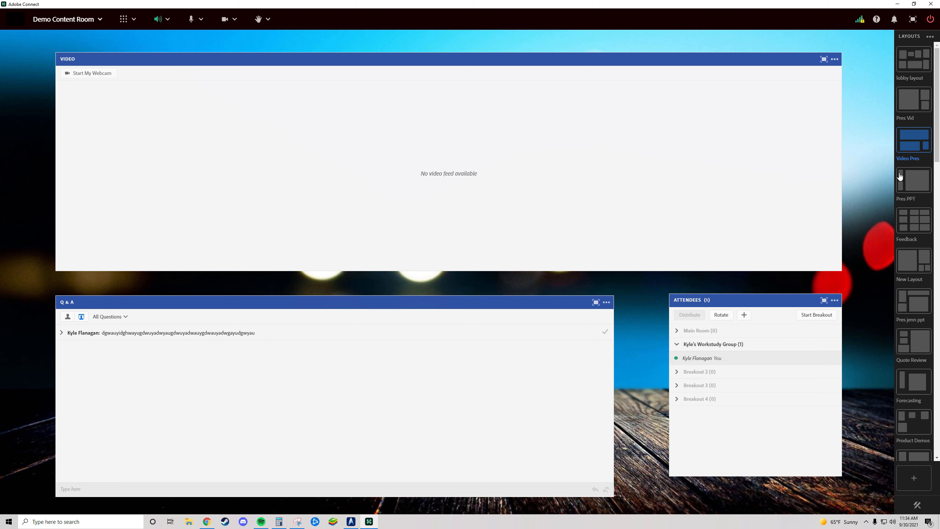
left_click(913, 231)
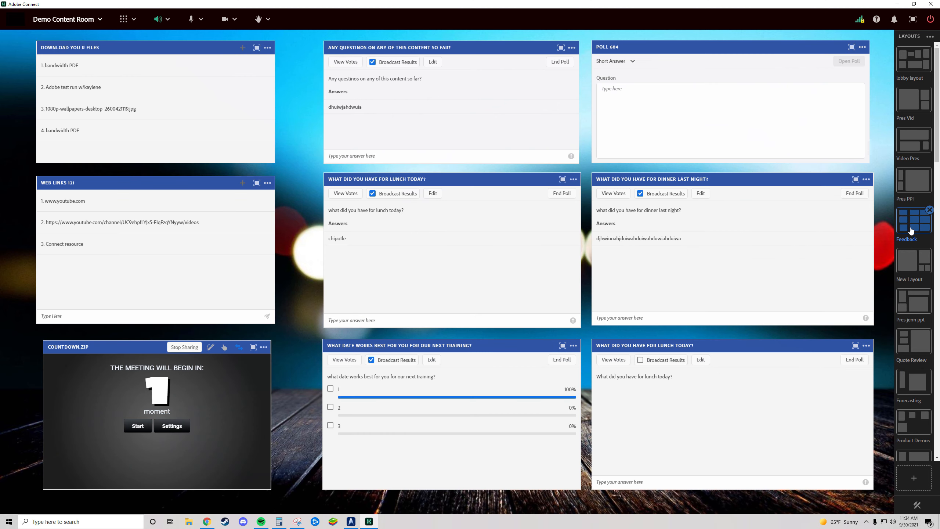
- Switch to the New Layout with the large Share pod, and on to the second-to-last New Layout holding only Attendees
scroll(911, 266, "down", 5)
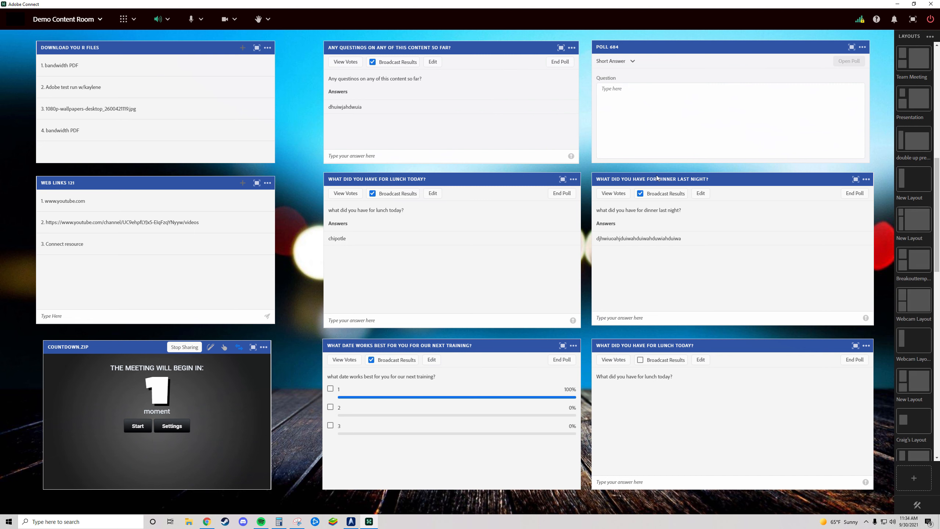
left_click(909, 222)
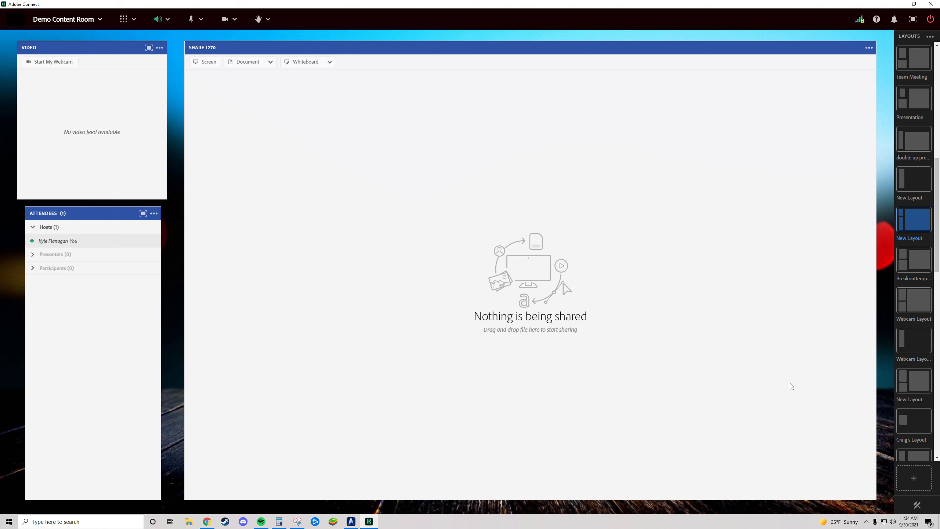
scroll(921, 420, "down", 10)
scroll(921, 420, "down", 5)
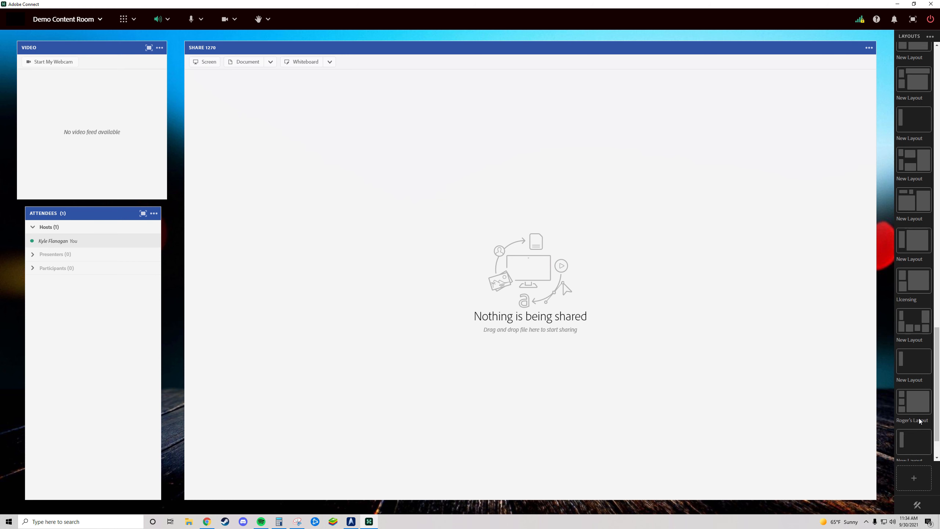
left_click(914, 393)
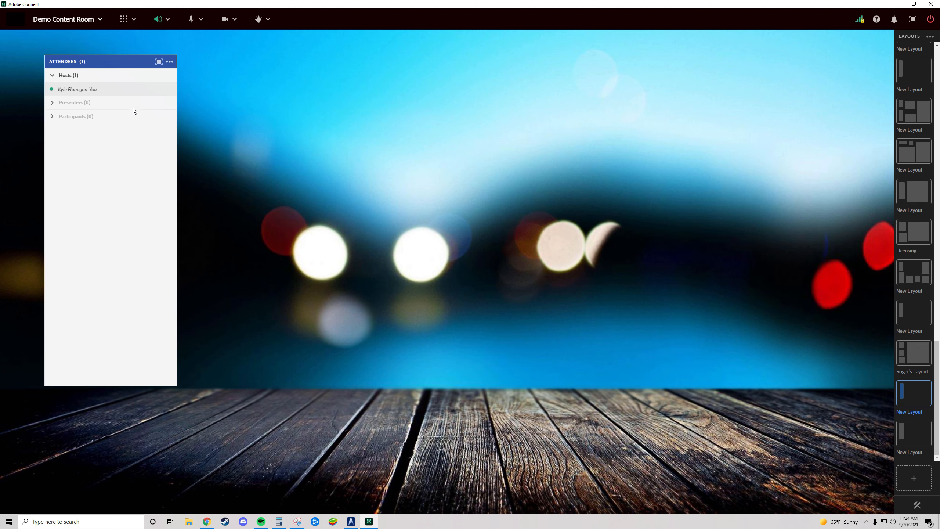
- Switch the Attendees pod to Breakout Room View and open the lobby layout
left_click(169, 61)
left_click(128, 128)
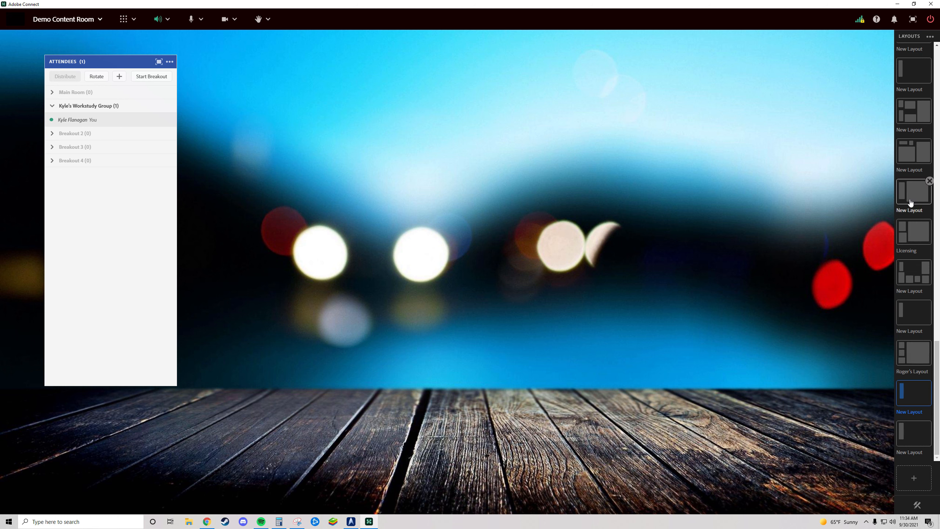
scroll(909, 200, "up", 10)
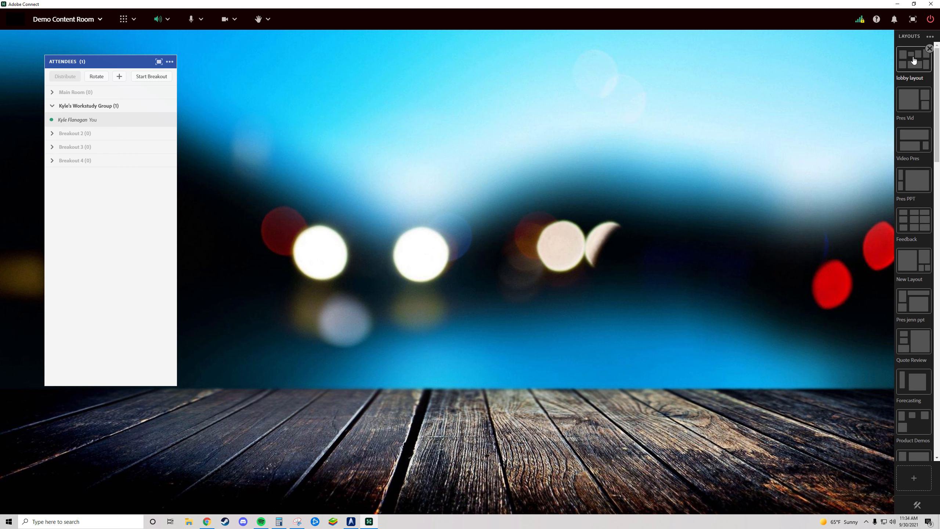
left_click(914, 60)
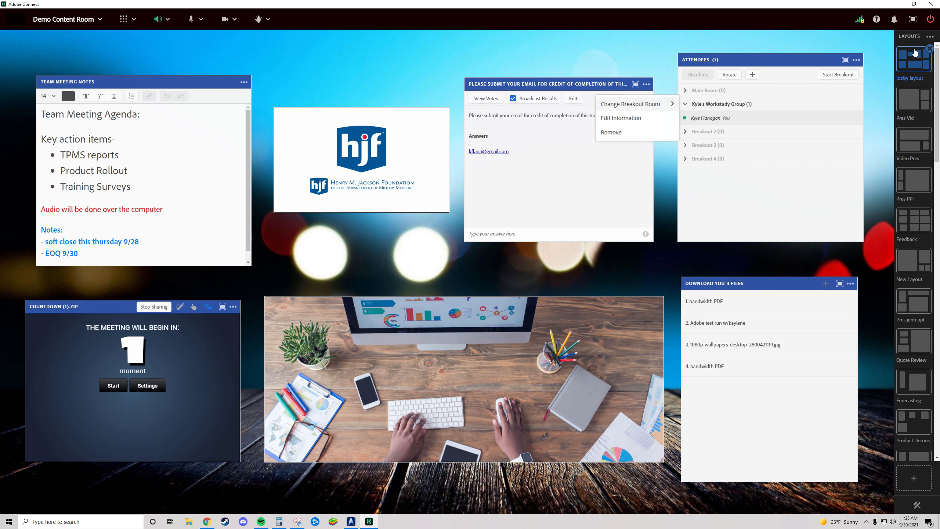
- Move the host out of the Workstudy Group room into the Main Room
mouse_move(694, 121)
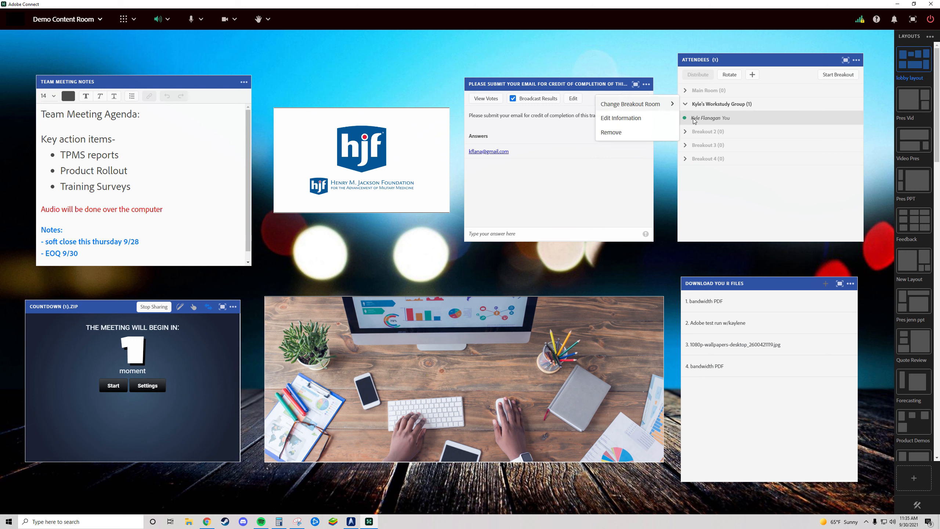
mouse_move(637, 104)
left_click(720, 101)
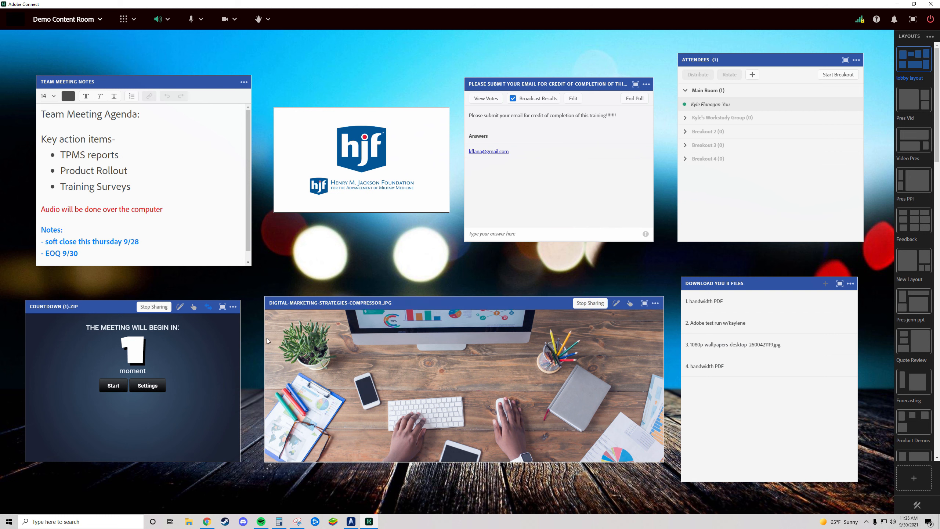
- Set the countdown timer to 10 minutes and run it
left_click(149, 387)
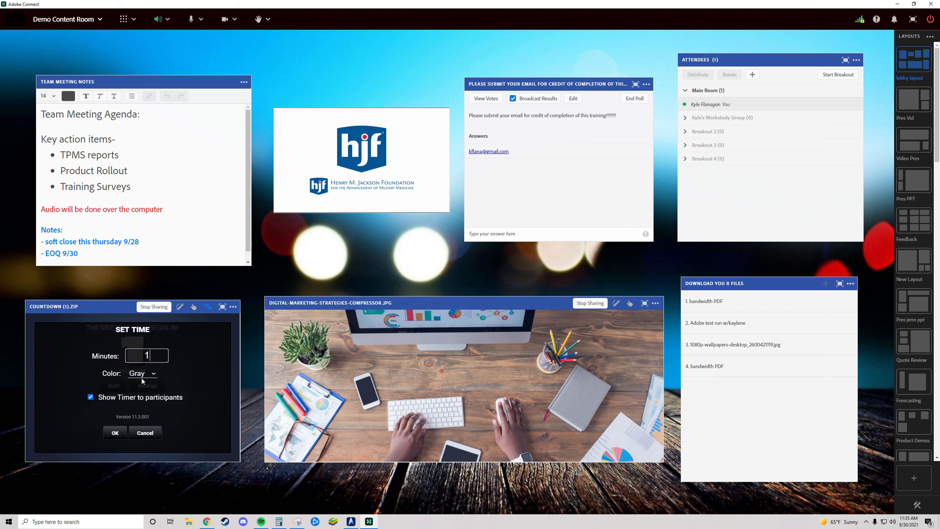
type("10")
key("Return")
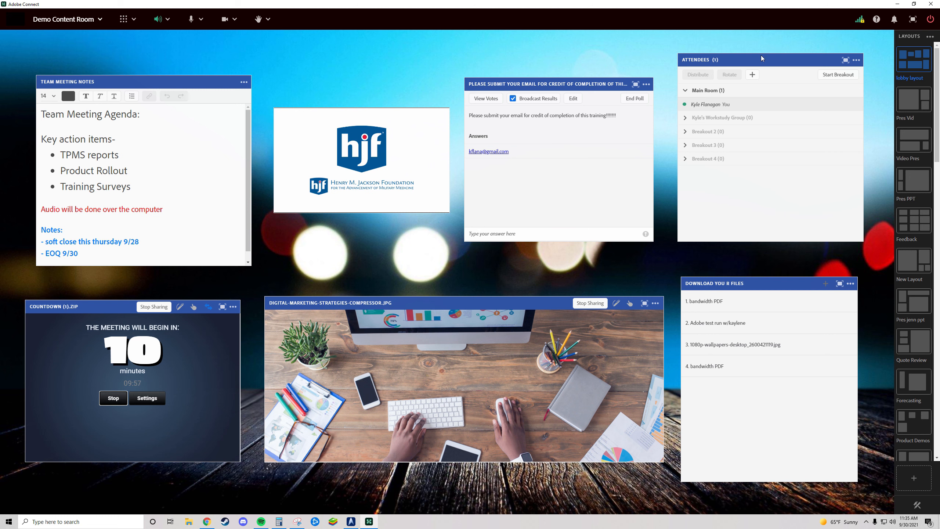
- Show the Attendees pod in List View for comparison and return it to Breakout Room View
left_click(857, 60)
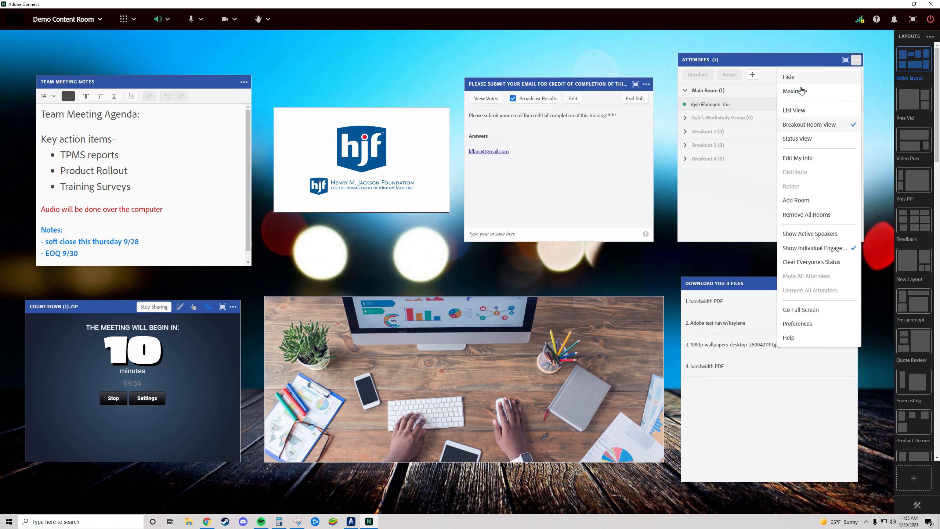
left_click(801, 111)
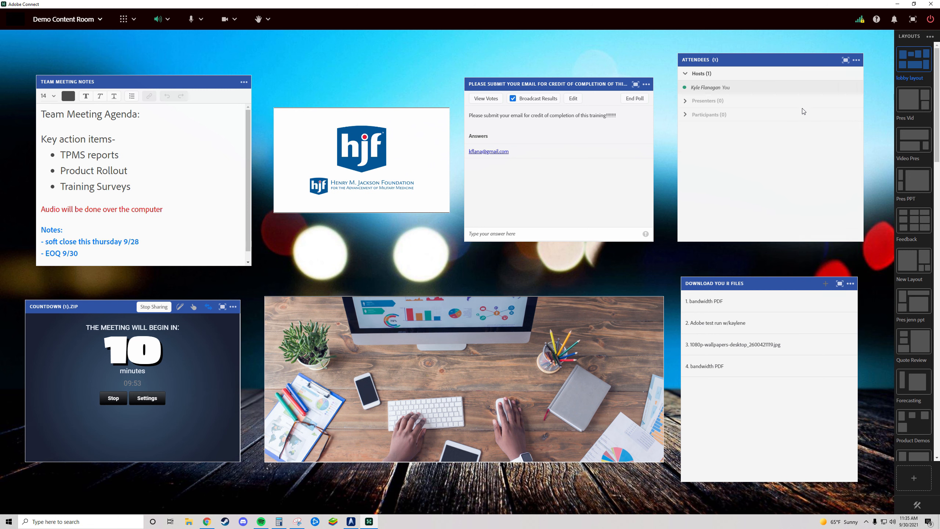
left_click(857, 60)
left_click(824, 125)
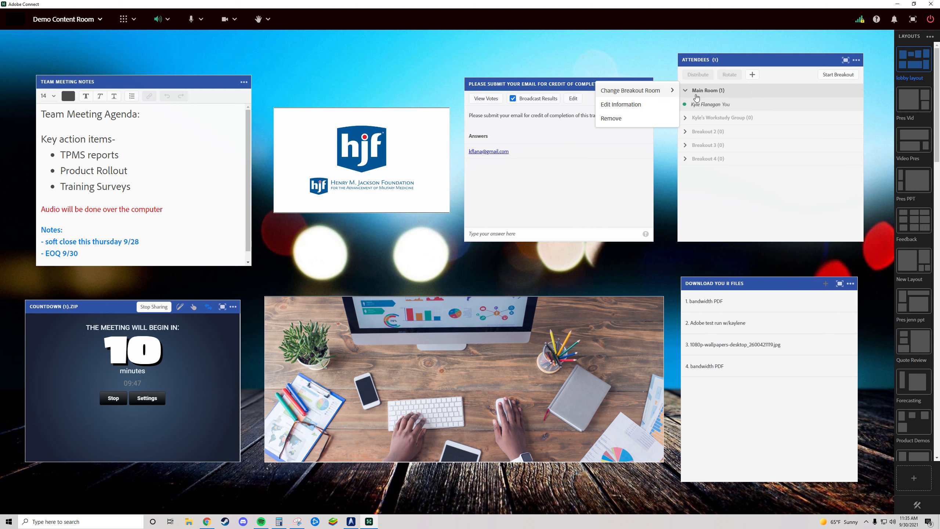
- Move the host from the Main Room into Breakout 2 and look over the host's room-change options
mouse_move(708, 104)
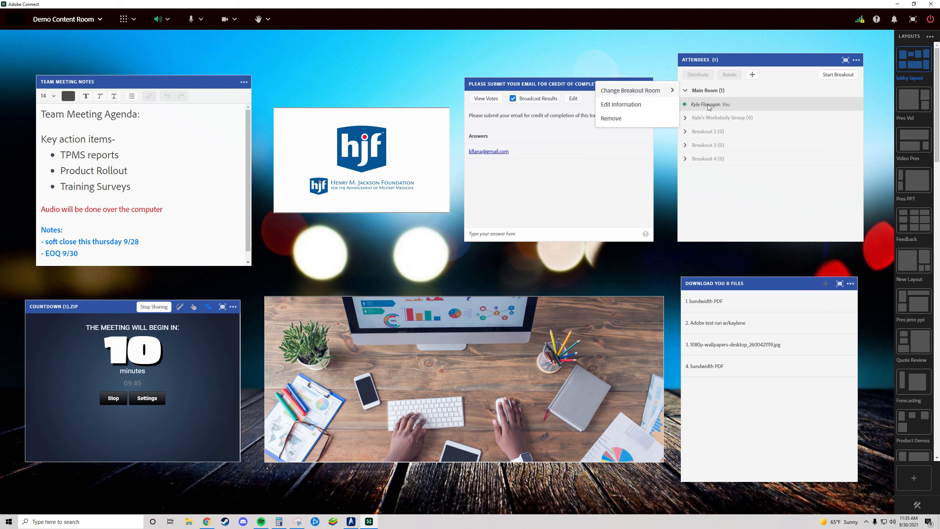
left_click_drag(695, 107, 709, 134)
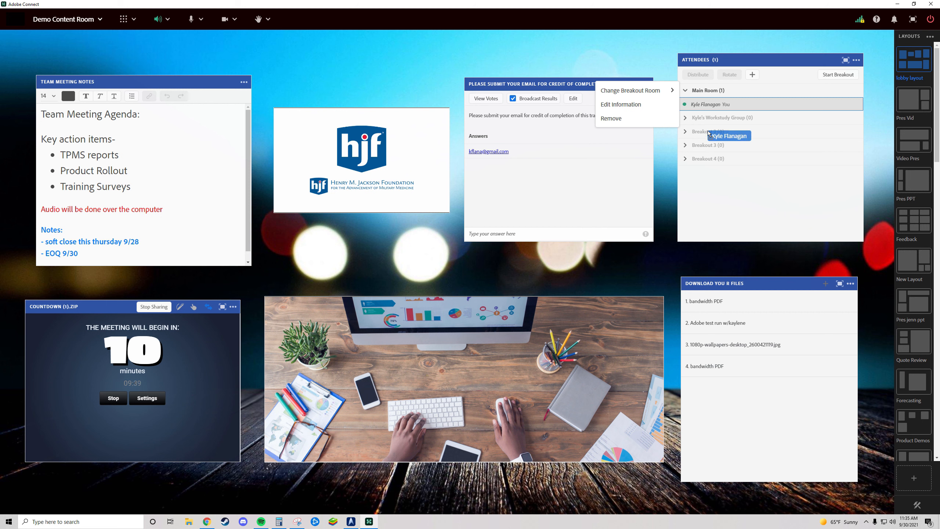
left_click_drag(709, 133, 709, 134)
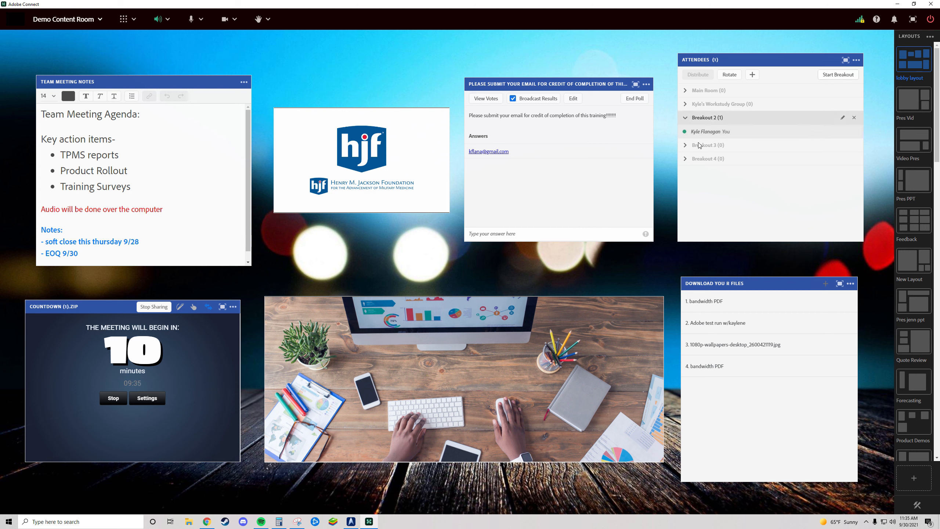
mouse_move(703, 135)
left_mouse_down()
mouse_move(711, 159)
mouse_move(708, 118)
left_mouse_up()
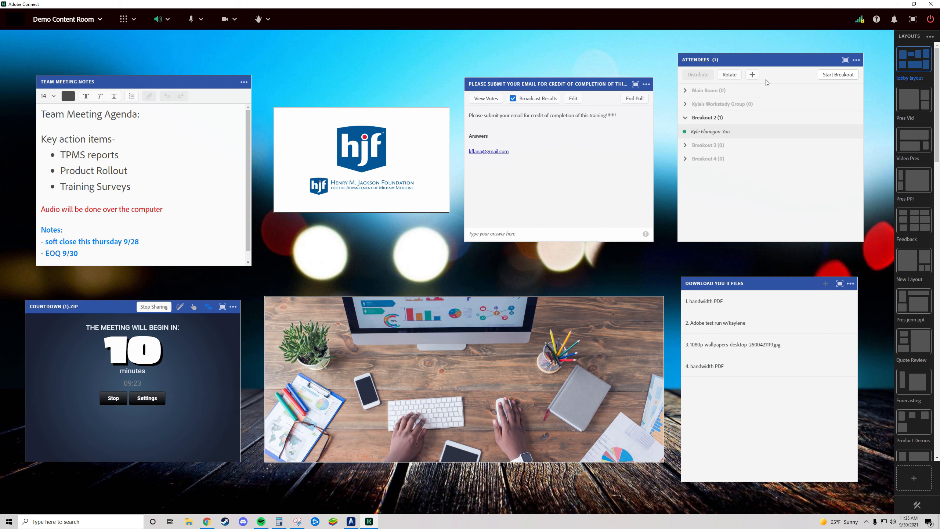
left_click(712, 134)
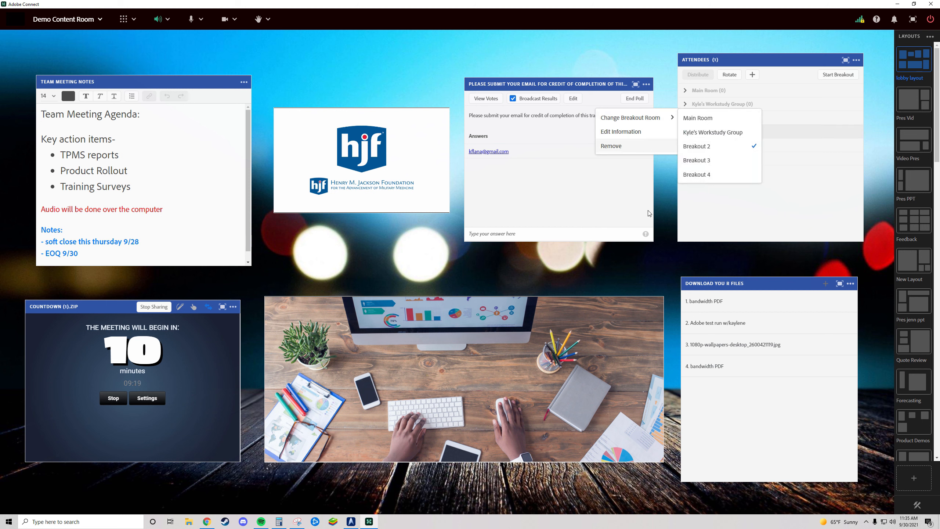
left_click(672, 161)
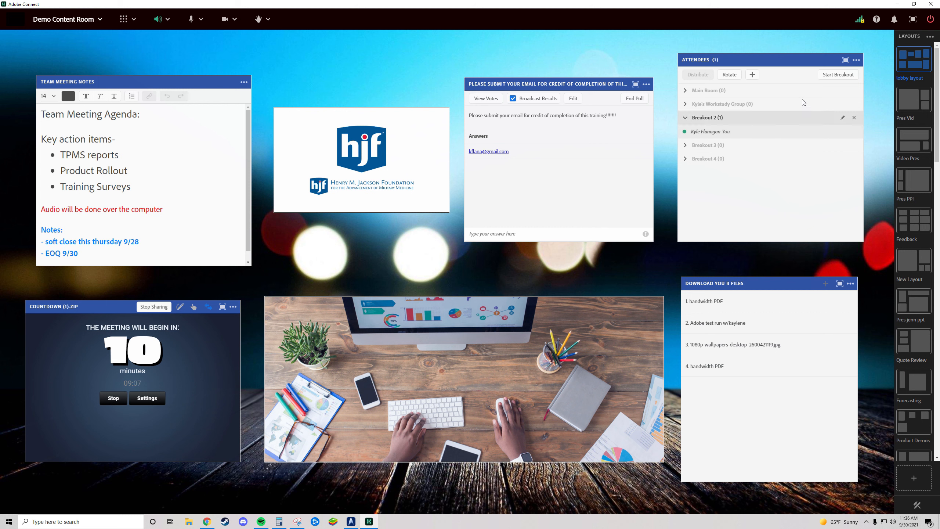
- Start and end a breakout session from the lobby layout, and return to the second-to-last New Layout holding only Attendees
left_click(838, 74)
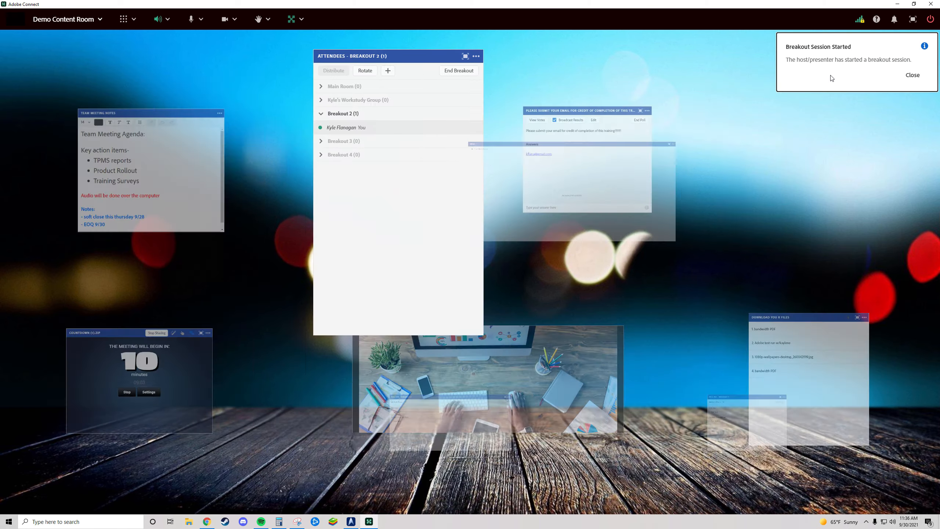
left_click(912, 75)
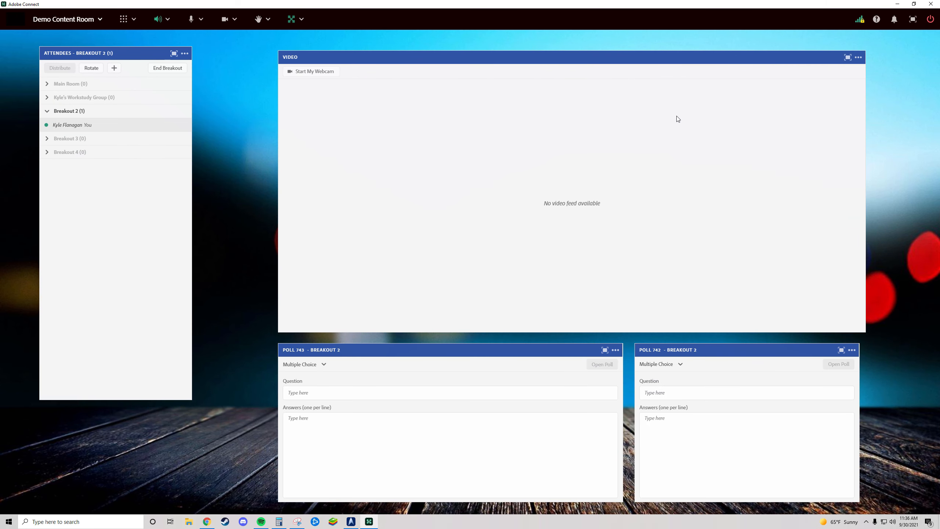
left_click(181, 73)
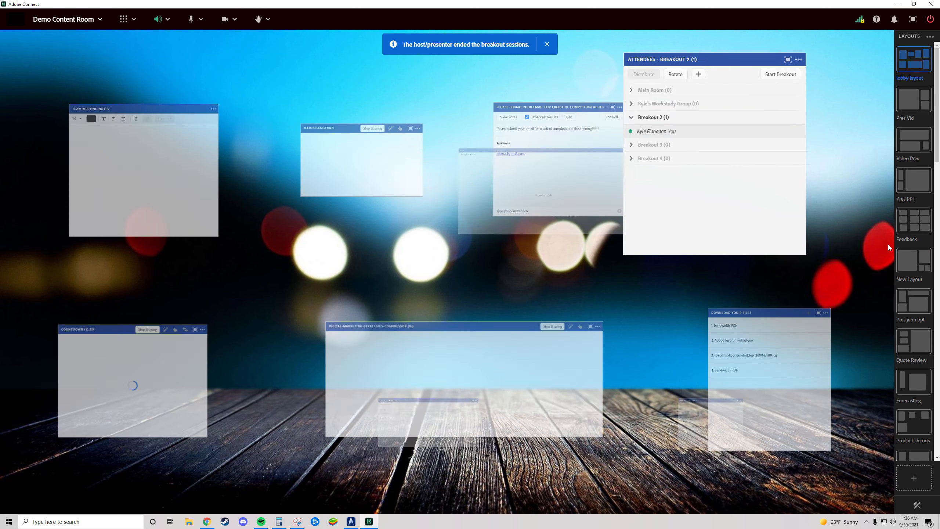
scroll(925, 362, "down", 10)
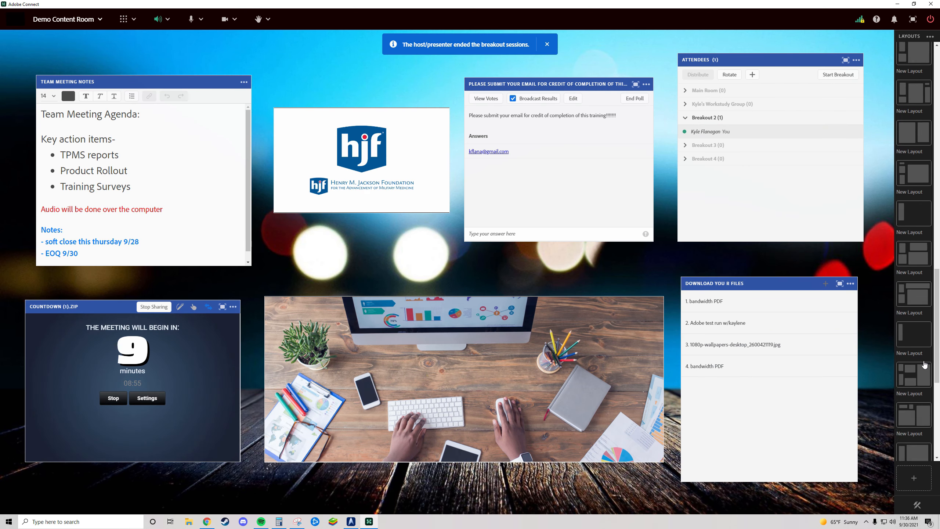
scroll(925, 365, "down", 1)
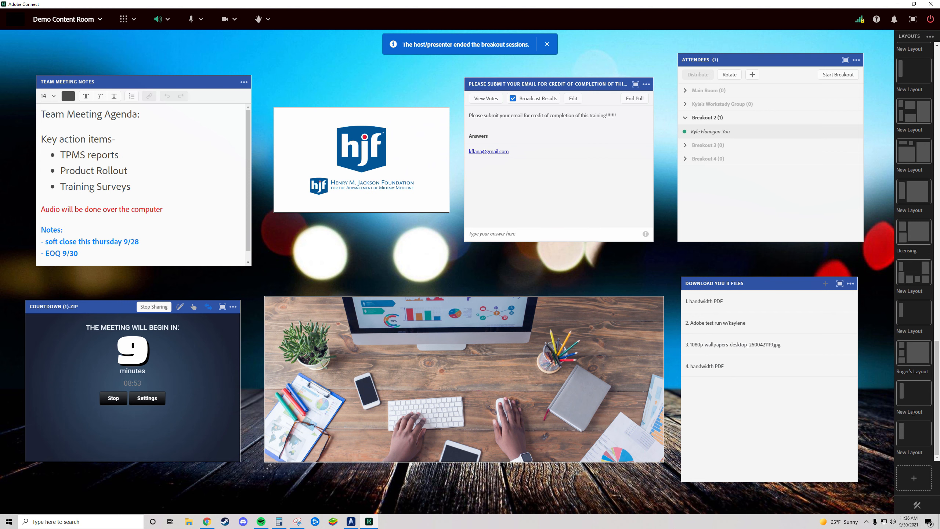
left_click(914, 393)
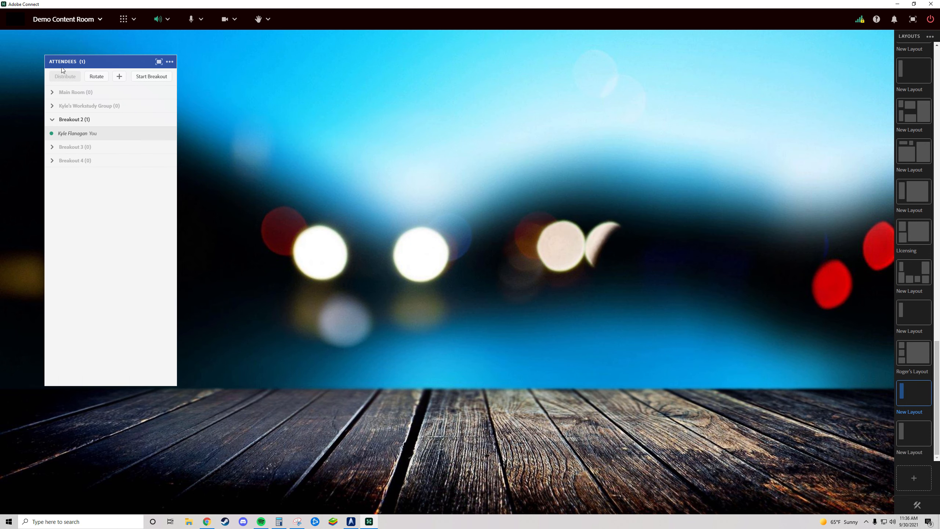
- Start the breakout session from the Attendees-only layout, view the broadcast and ending options, and end the session
left_click(116, 78)
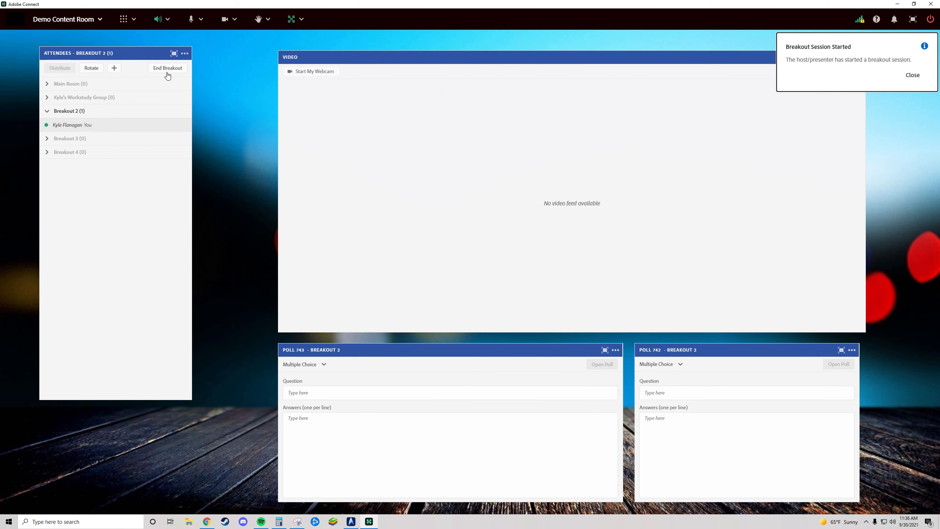
left_click(912, 75)
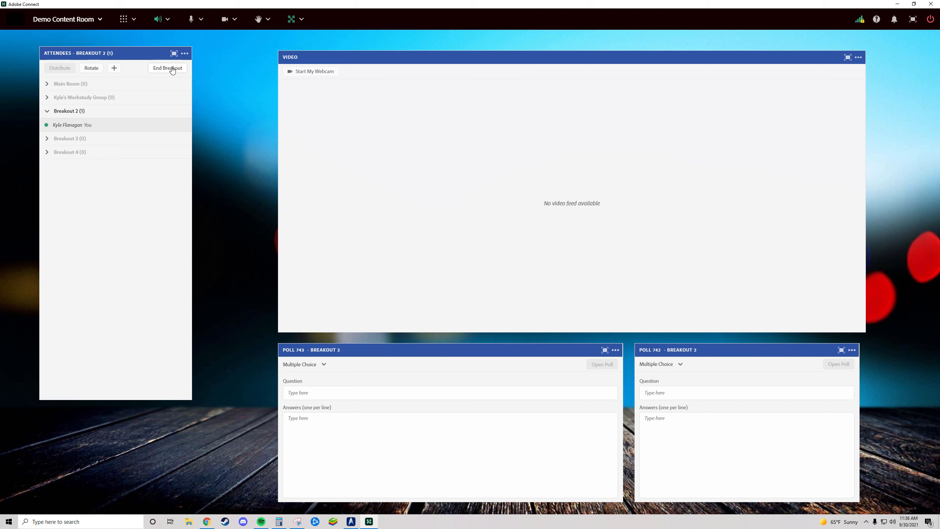
left_click(296, 20)
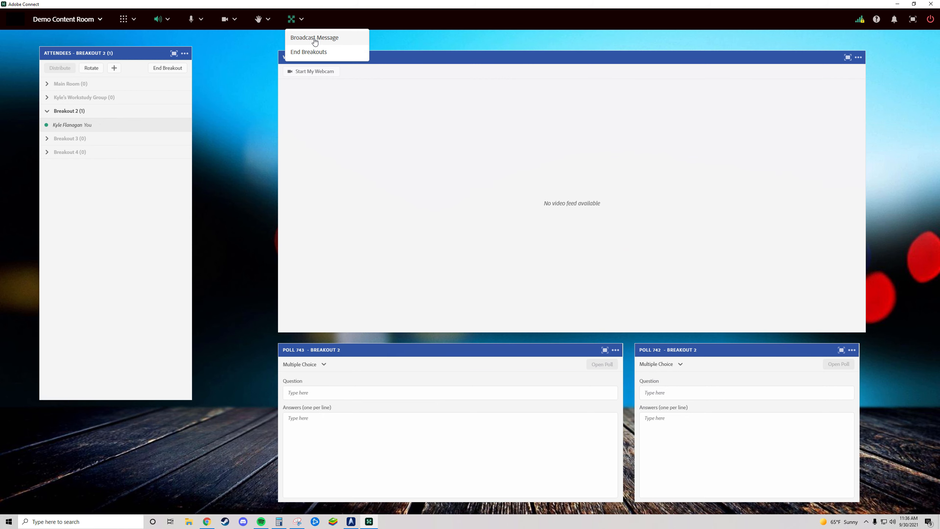
left_click(162, 72)
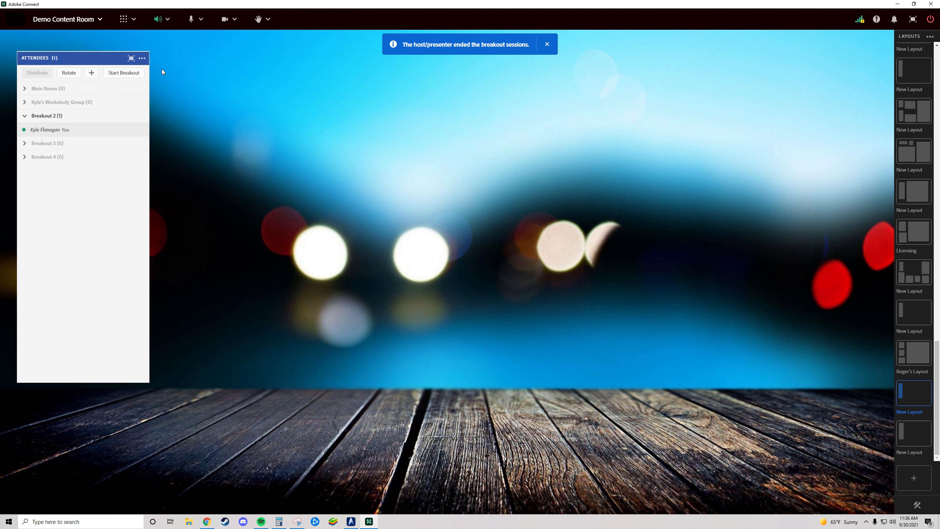
- Show the Workstudy Group breakout room's Whiteboard 3006 pod in the main room layout
left_click(125, 21)
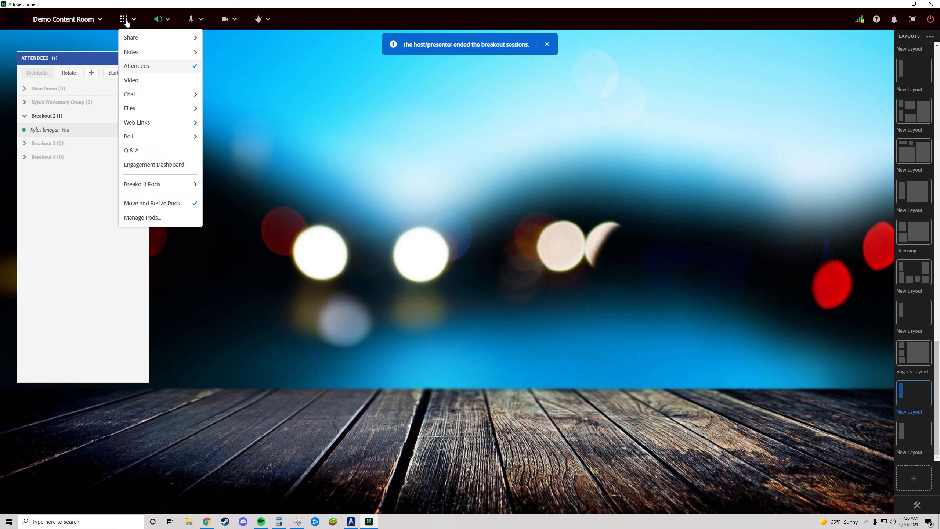
mouse_move(167, 187)
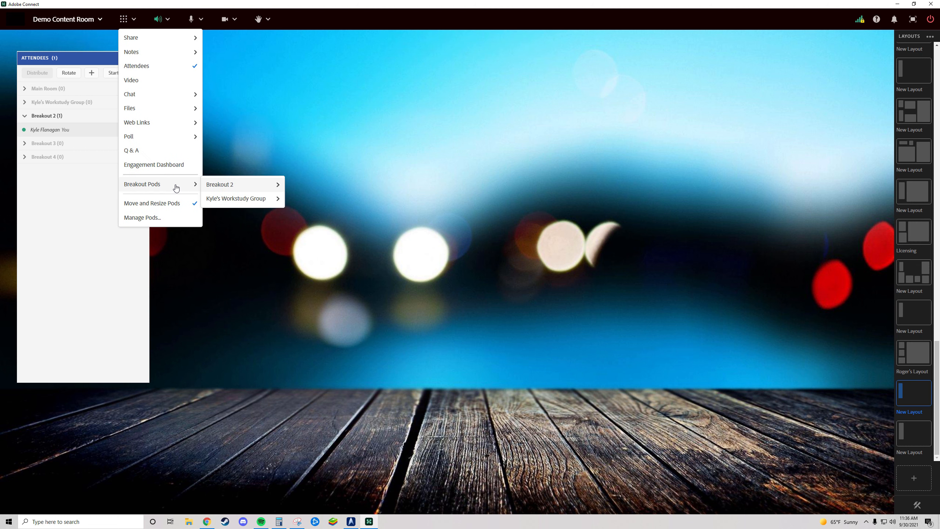
mouse_move(256, 202)
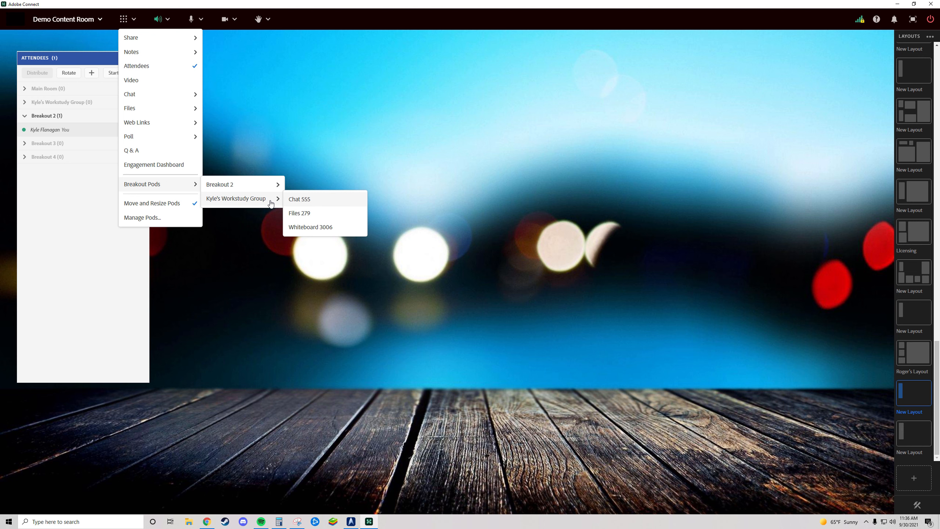
left_click(323, 226)
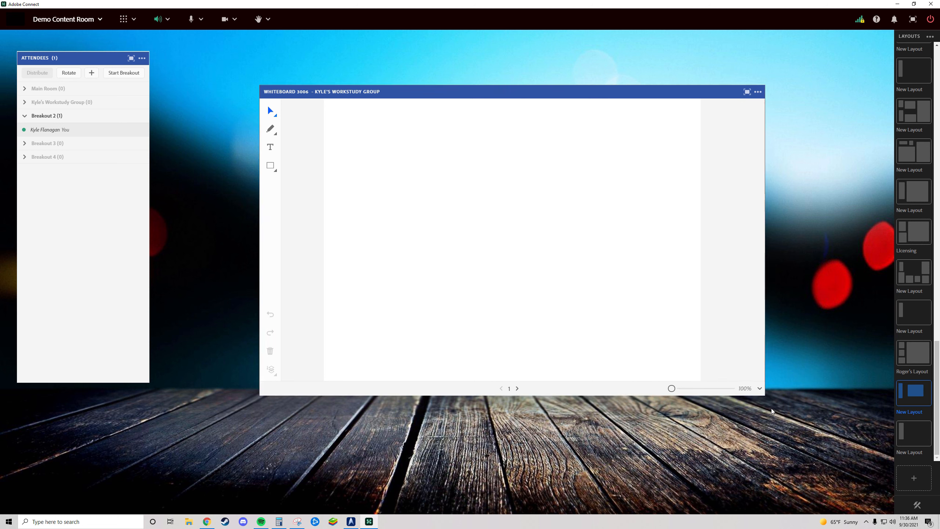
- Draw three long curved black pencil strokes across the Workstudy Group whiteboard
left_click(271, 129)
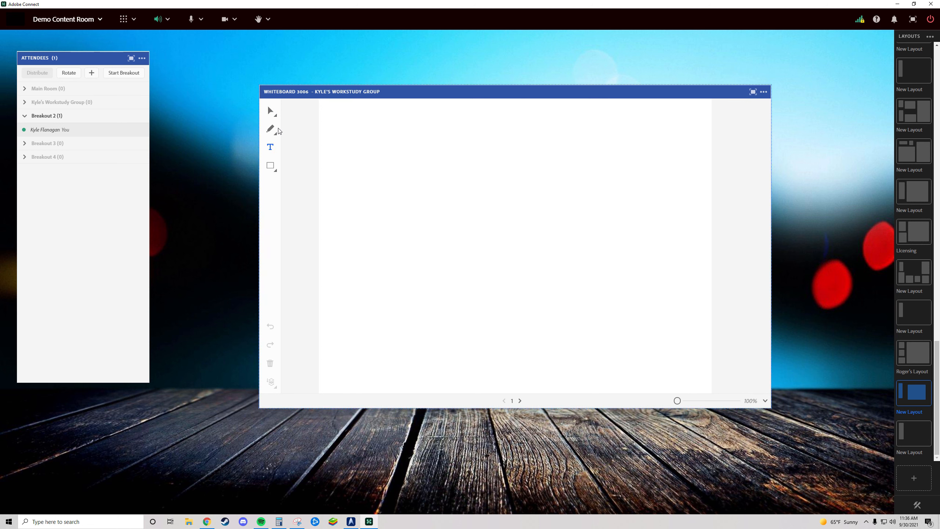
left_click_drag(392, 150, 389, 192)
left_click_drag(386, 233, 549, 341)
left_click_drag(605, 253, 522, 341)
left_click_drag(622, 298, 425, 289)
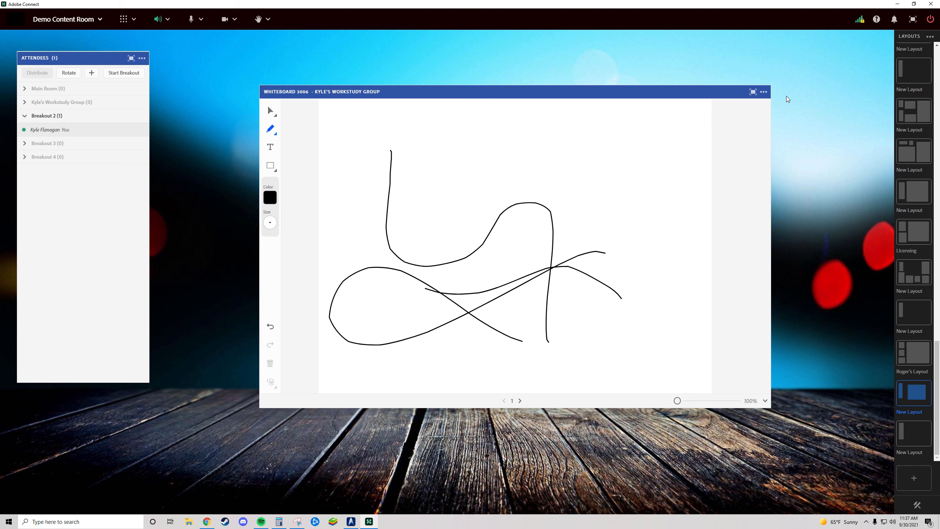
- Hide the Workstudy Group whiteboard pod in the main room and start the breakout session
left_click(764, 92)
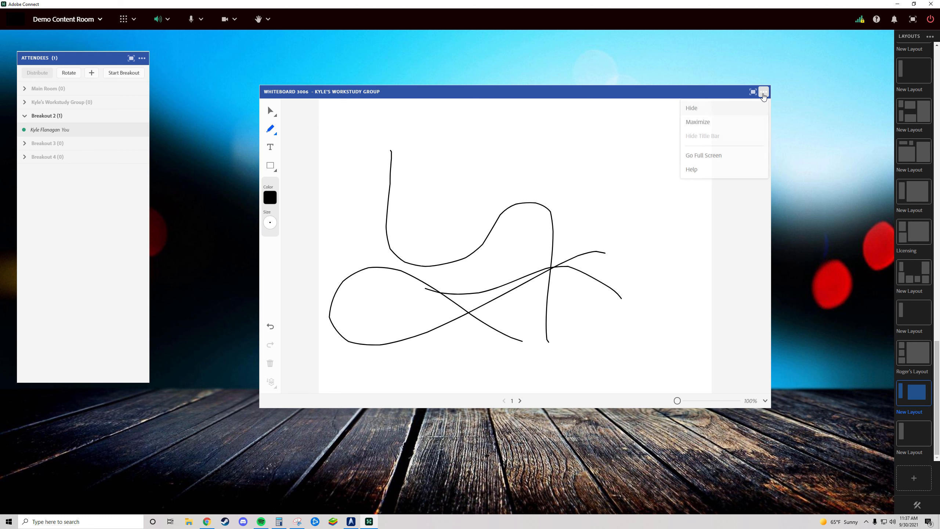
left_click(693, 108)
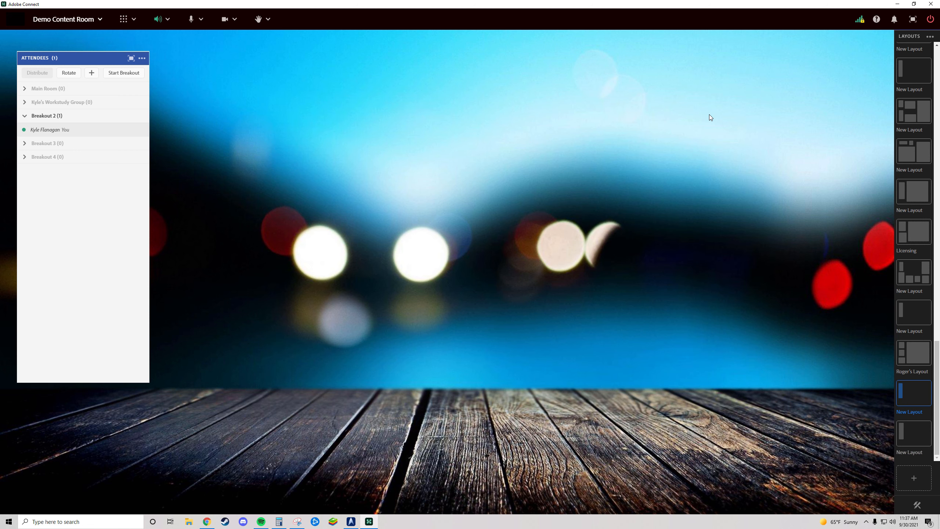
left_click(118, 74)
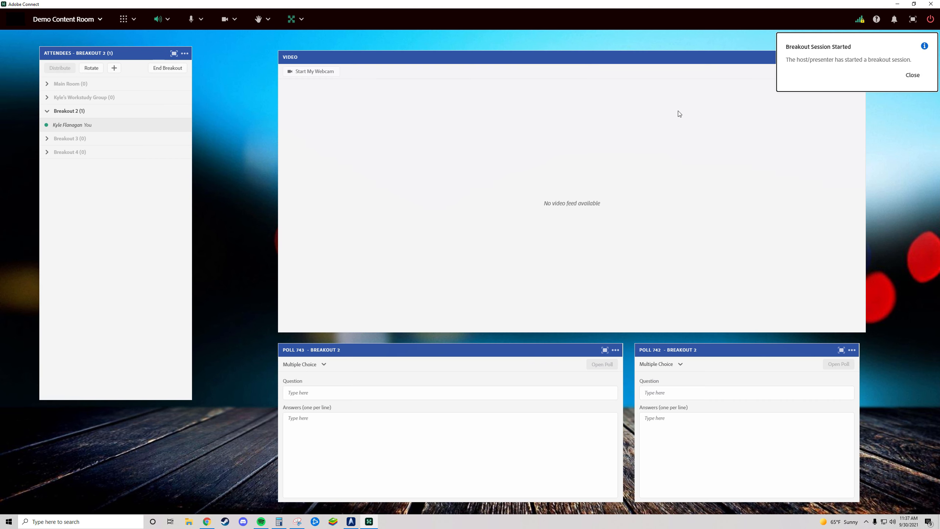
- Dismiss the breakout start notice and view the management options for the attendee in Breakout 2
left_click(911, 76)
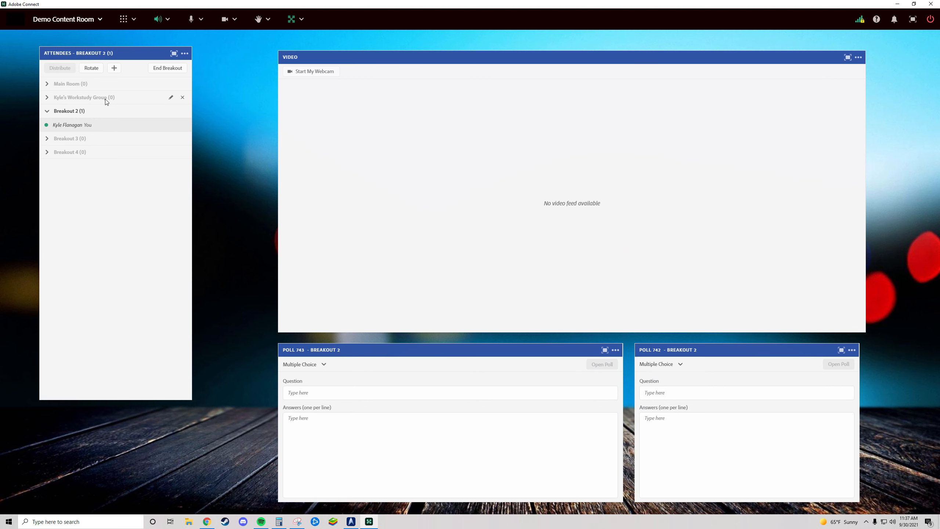
left_click(124, 124)
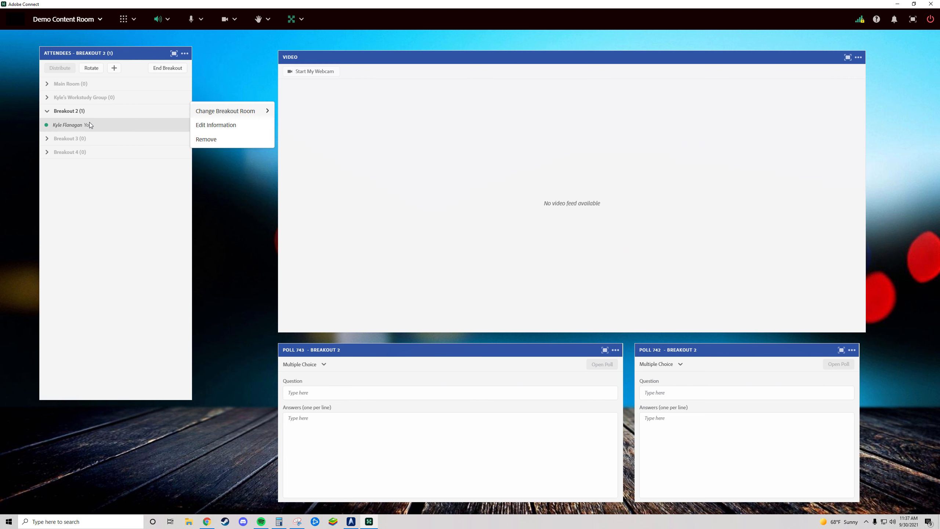
left_click(230, 88)
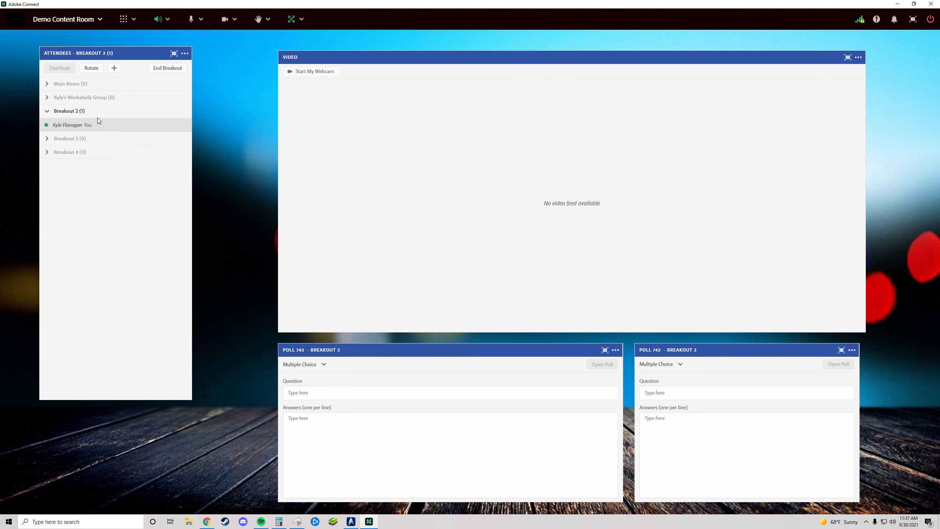
- End the breakout session, dismissing its notice, and view the Demo Content Room's meeting options
left_click(178, 70)
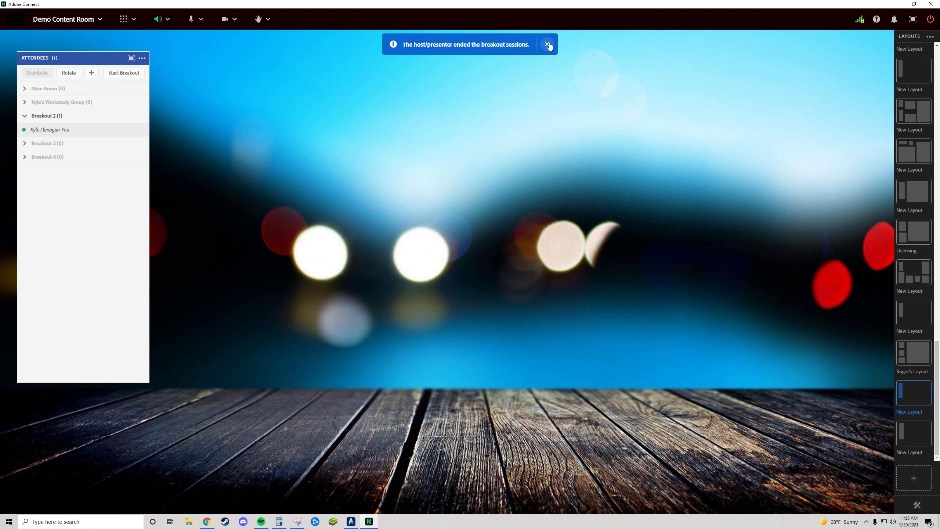
left_click(547, 44)
left_click(72, 21)
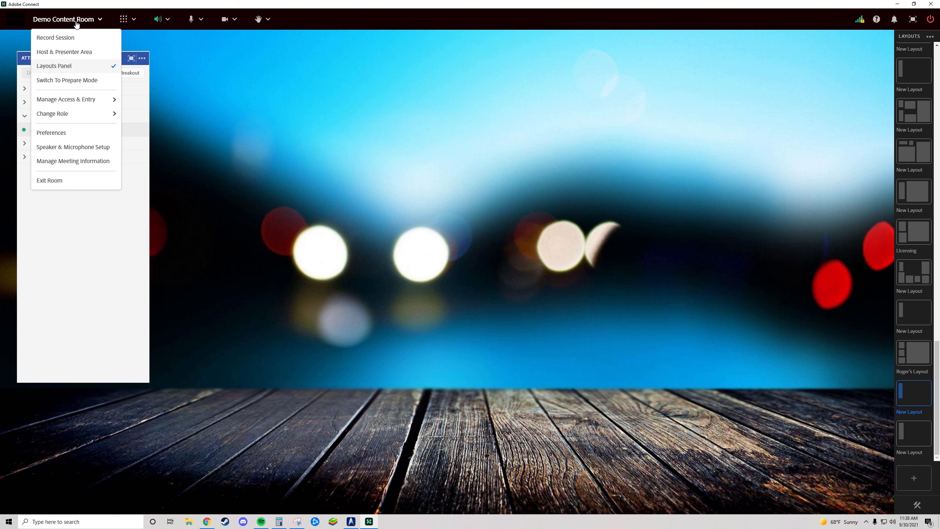
left_click(246, 113)
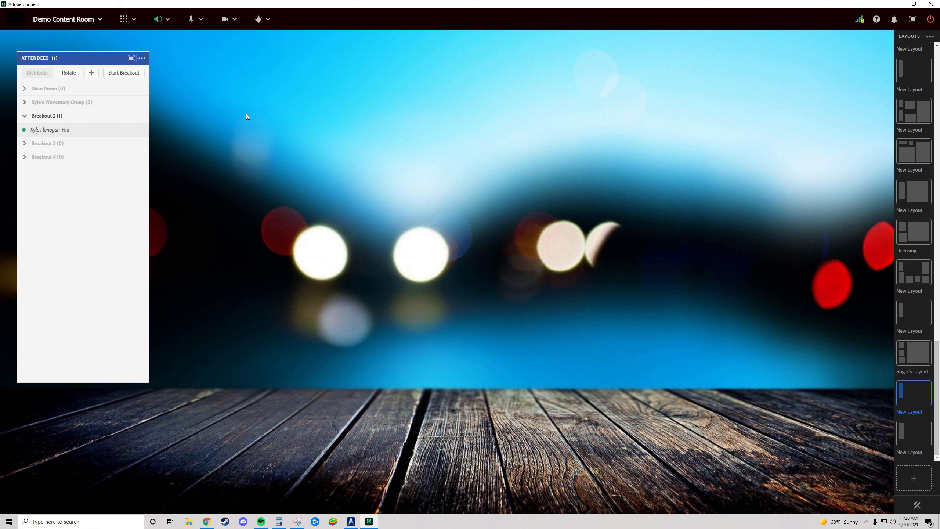